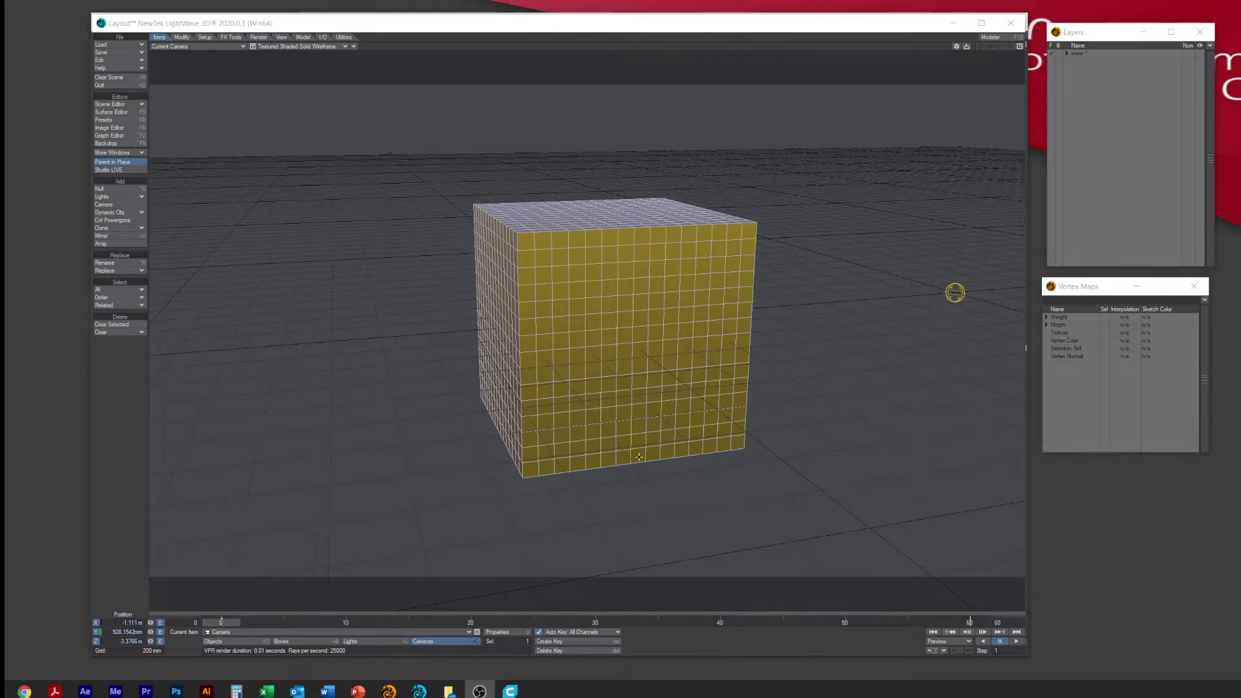
Play the cube-to-ball morph animation, stop it, and return to the first frame
{"action": "left_click", "coordinate": [1006, 642]}
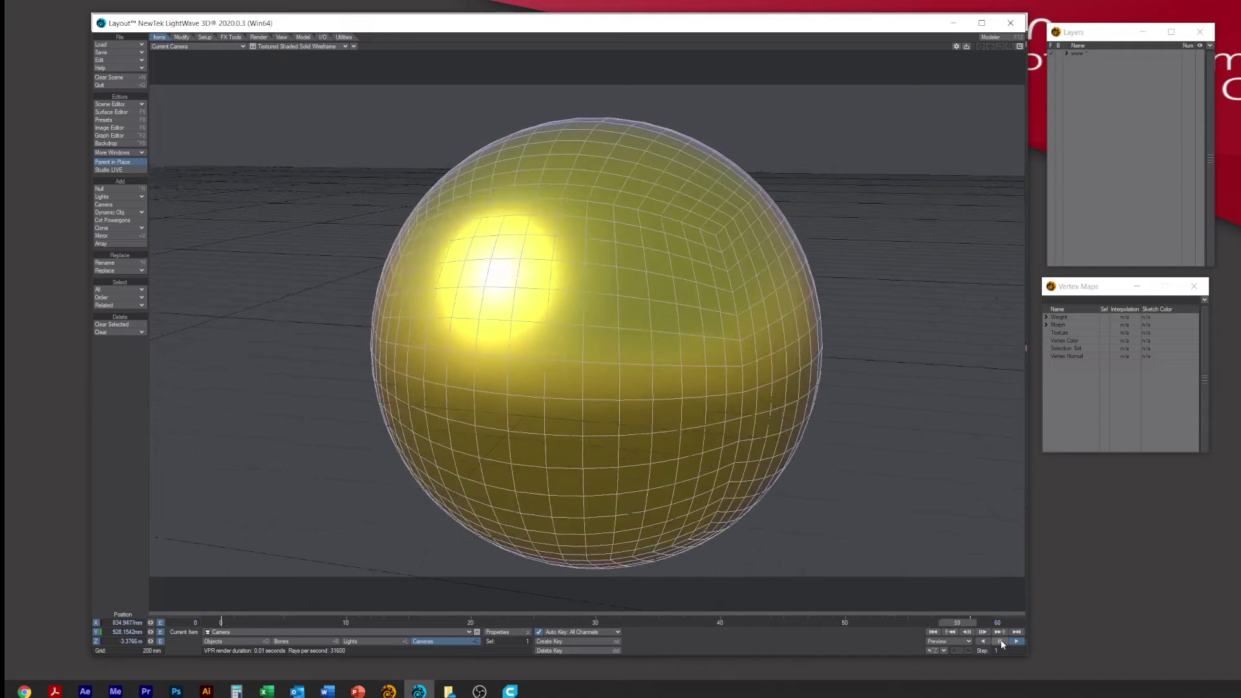
{"action": "left_click", "coordinate": [1000, 641]}
{"action": "left_click", "coordinate": [932, 632]}
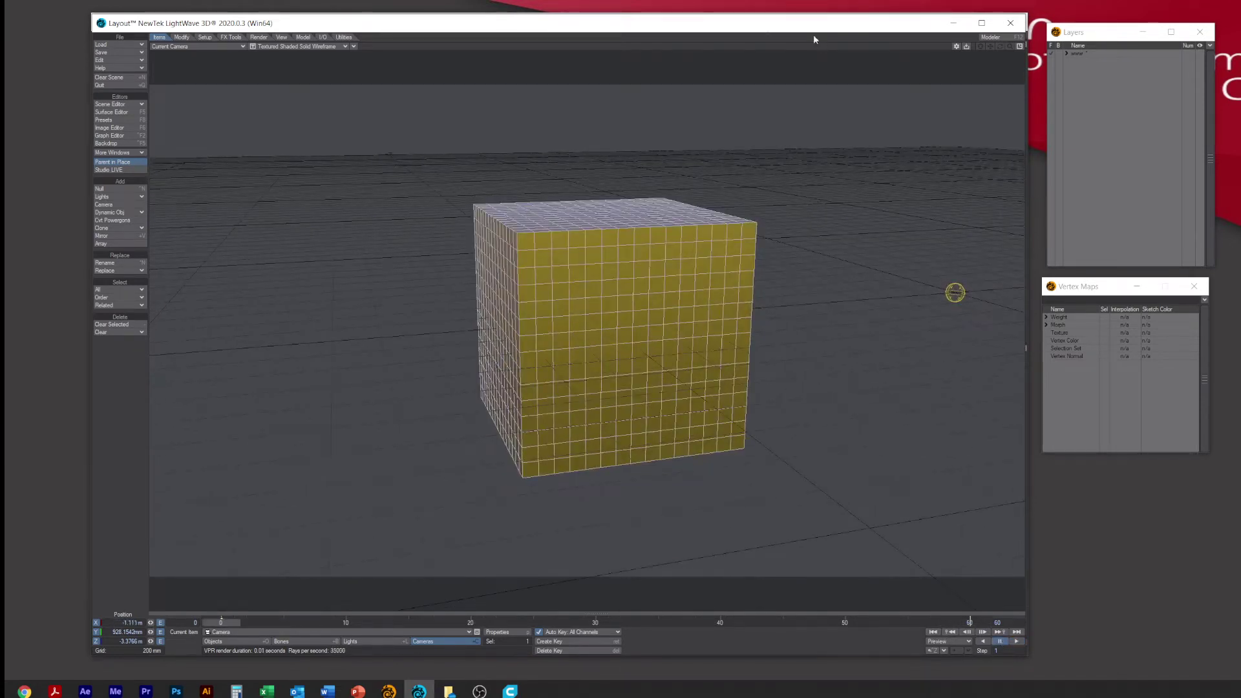
Clear the Layout scene, switch to Modeler, and close the cube object without saving its changes
{"action": "left_click", "coordinate": [109, 78]}
{"action": "left_click", "coordinate": [659, 275]}
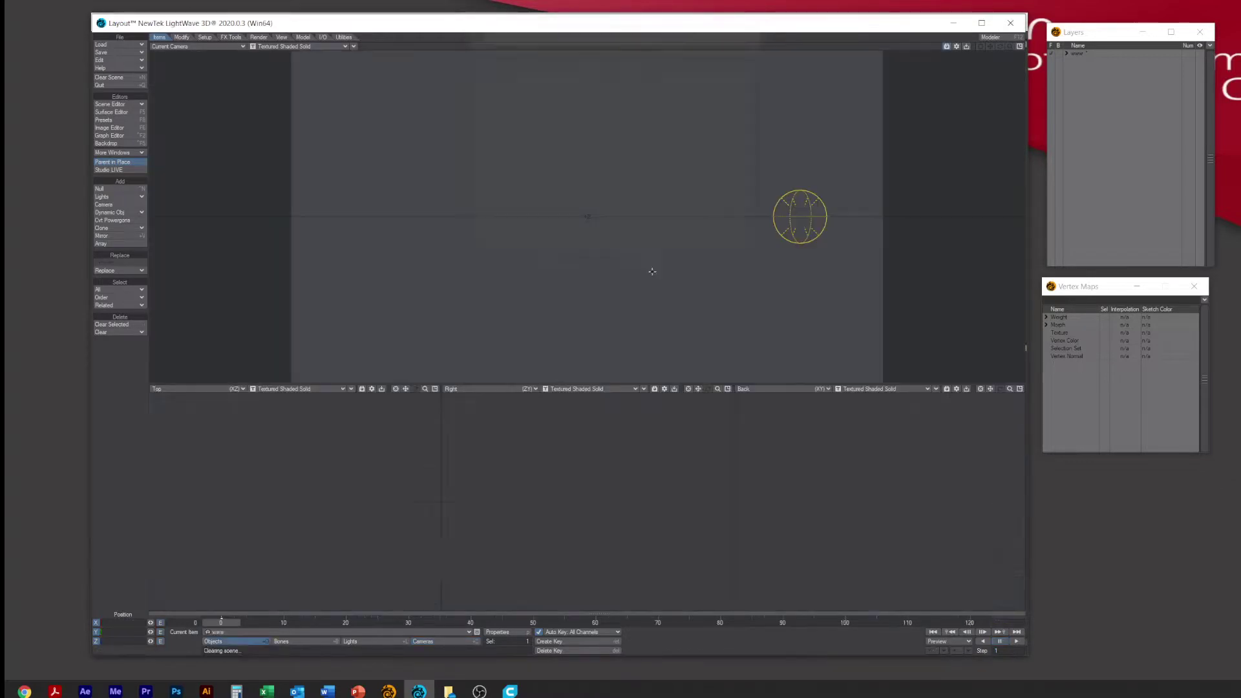
{"action": "left_click", "coordinate": [990, 37]}
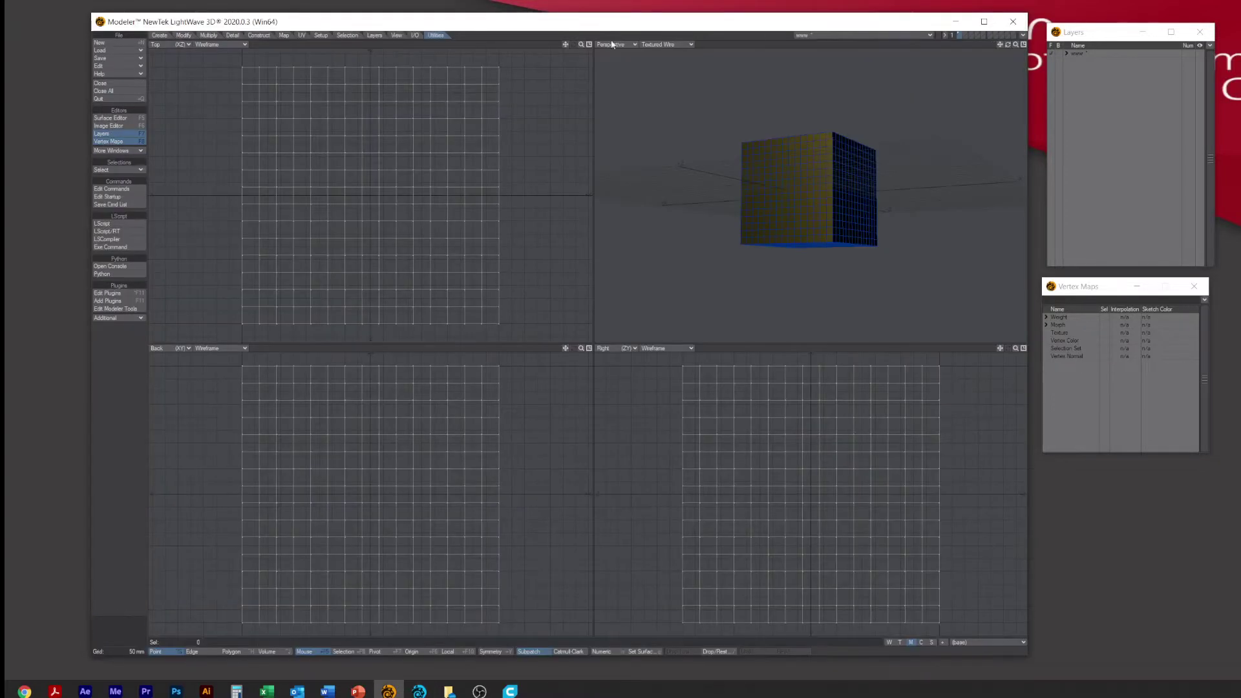
{"action": "left_click", "coordinate": [111, 83]}
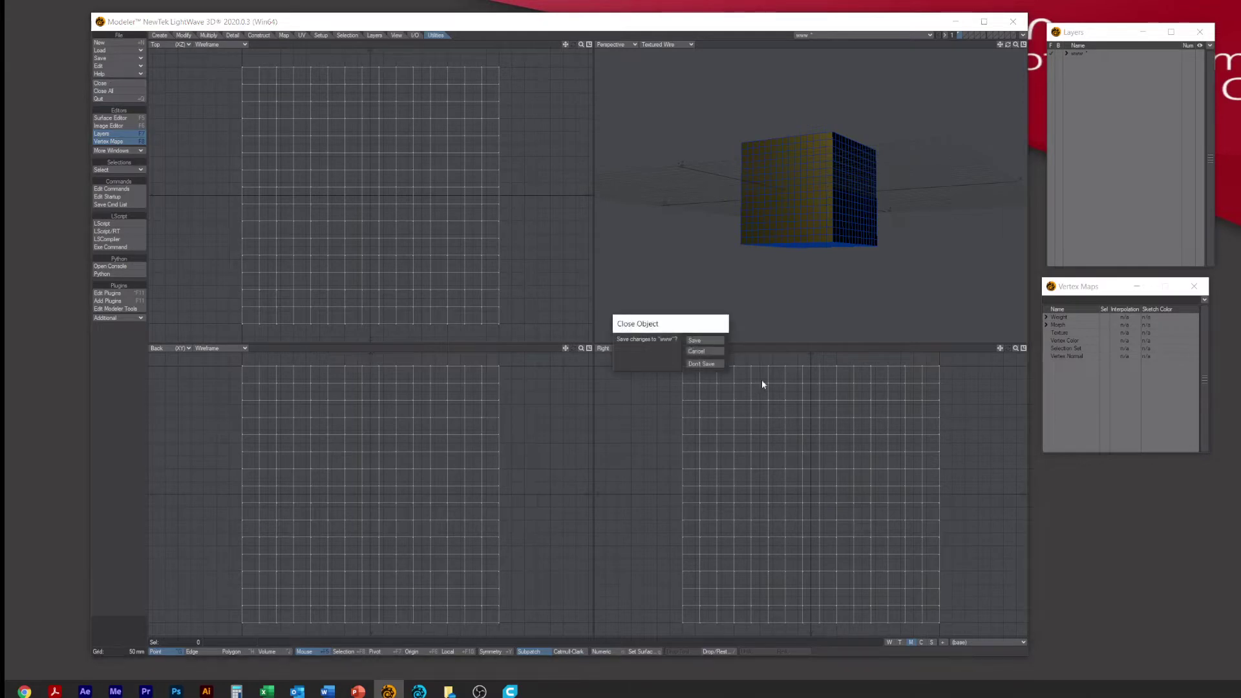
{"action": "left_click", "coordinate": [700, 361]}
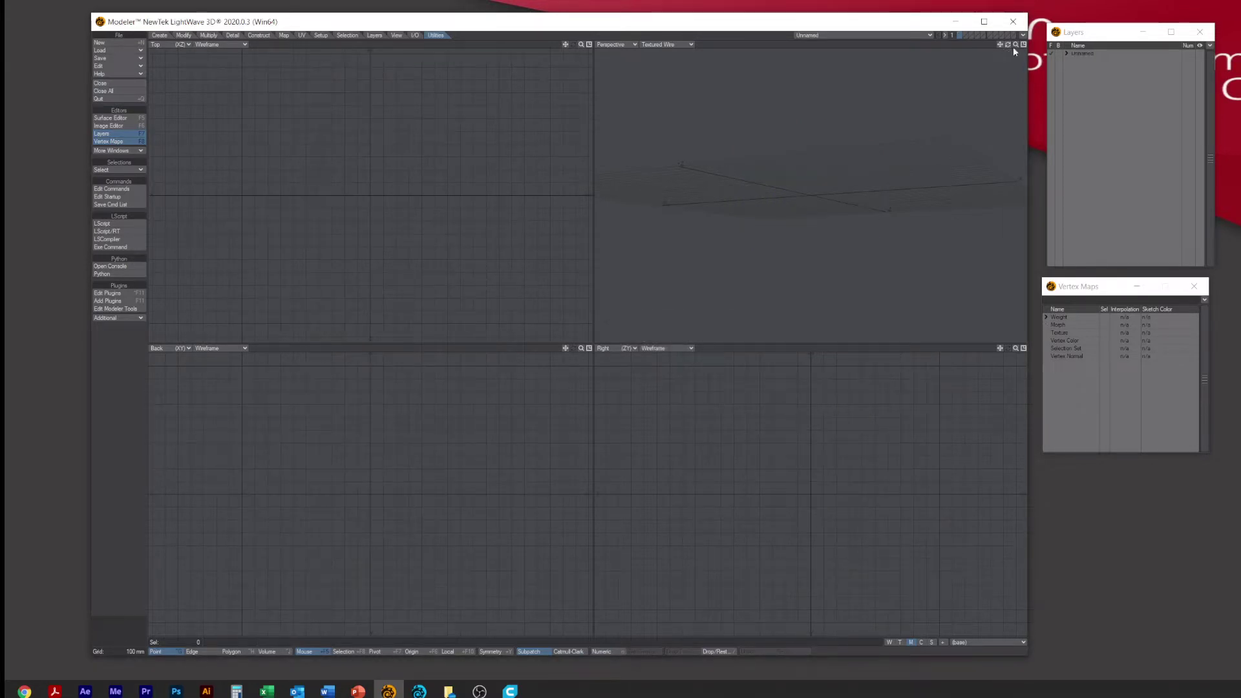
{"action": "left_click_drag", "start_coordinate": [1007, 45], "coordinate": [1018, 46]}
Switch to File Explorer and browse to C:\Program Files\NewTek\LightWave_2020.0.3\support\plugins
{"action": "key", "text": "super+e"}
{"action": "left_click_drag", "start_coordinate": [401, 138], "coordinate": [408, 87]}
{"action": "left_click", "coordinate": [382, 291]}
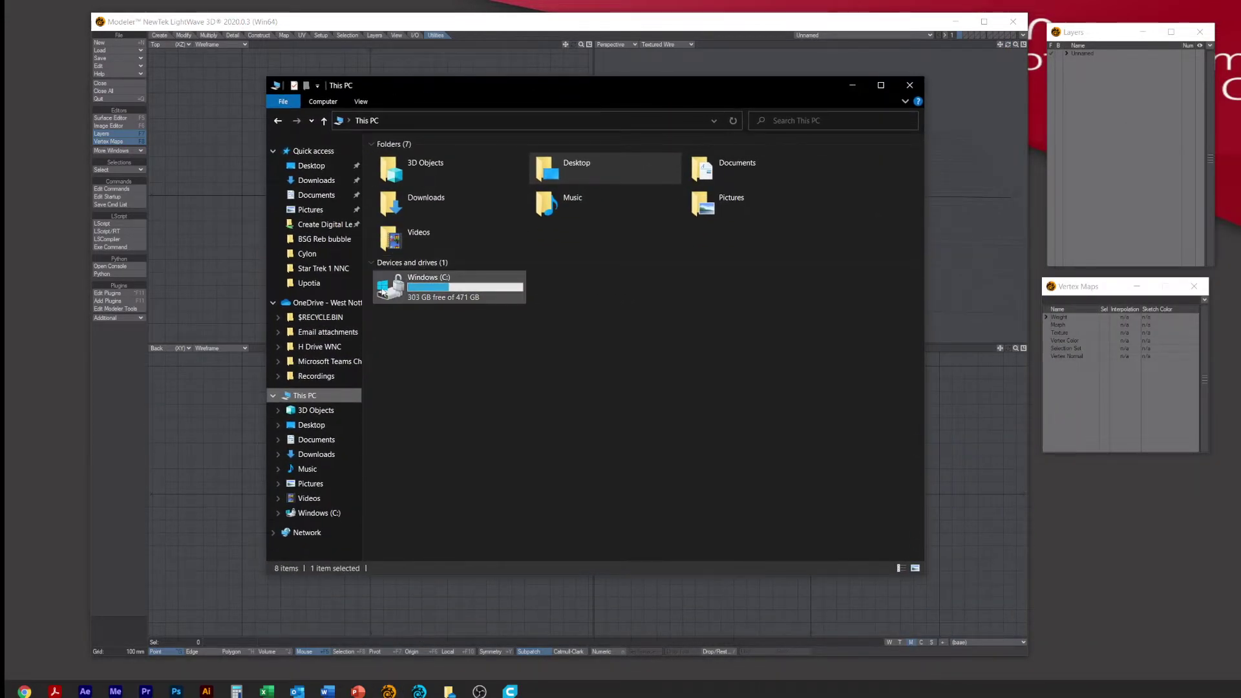
{"action": "double_click", "coordinate": [435, 279]}
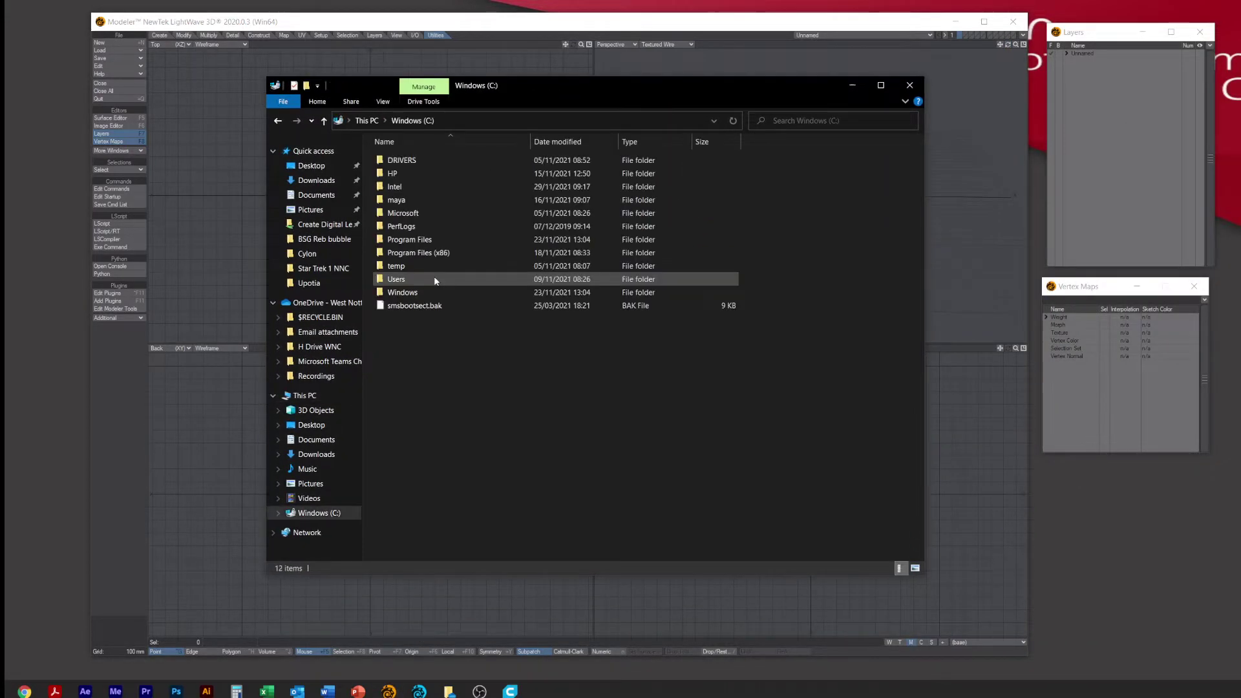
{"action": "double_click", "coordinate": [409, 239]}
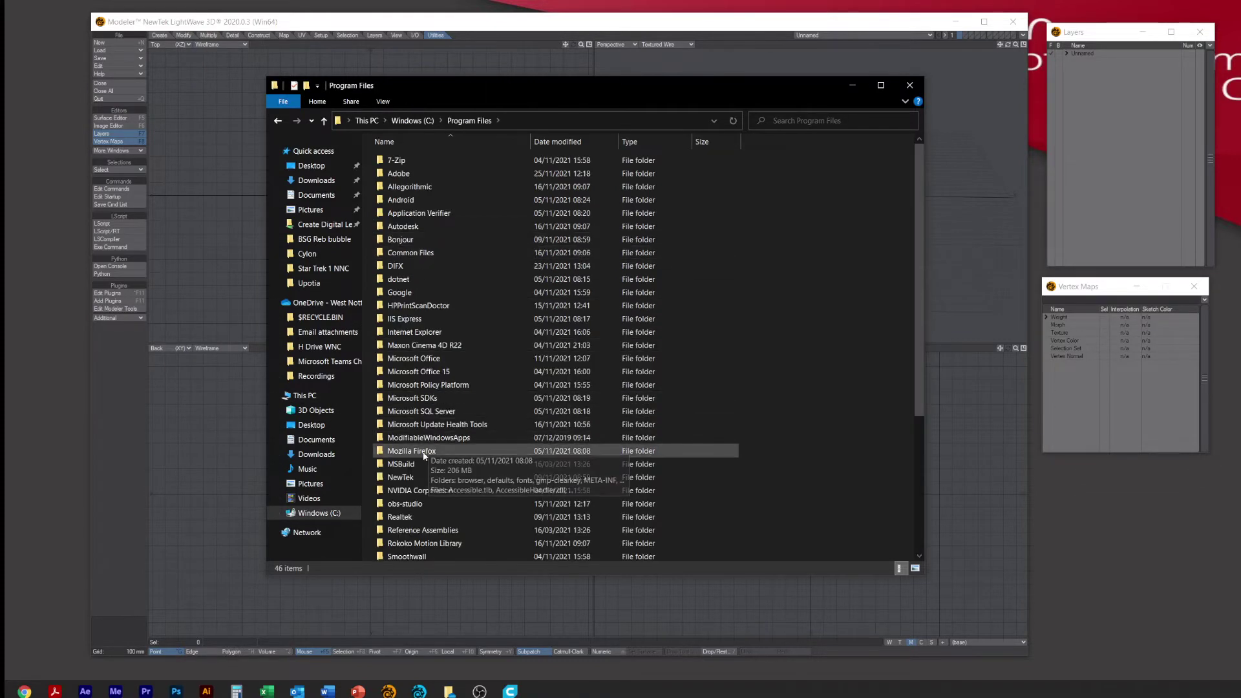
{"action": "double_click", "coordinate": [417, 476]}
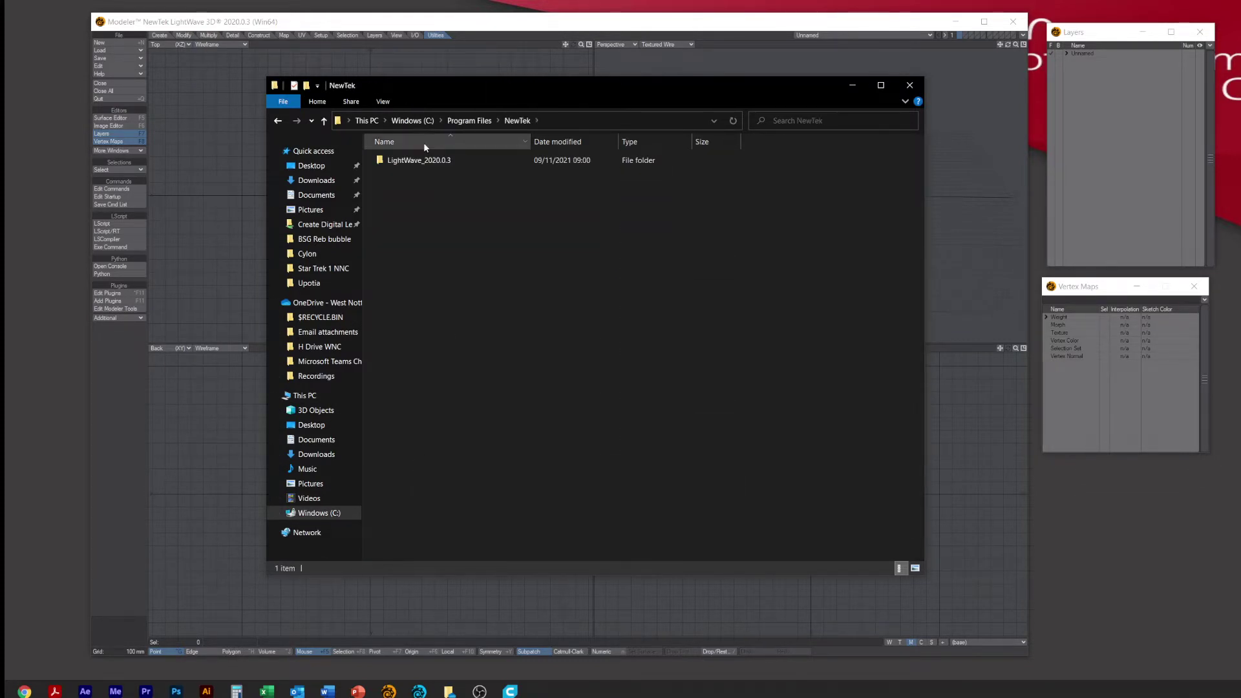
{"action": "left_click", "coordinate": [425, 161]}
{"action": "double_click", "coordinate": [425, 160]}
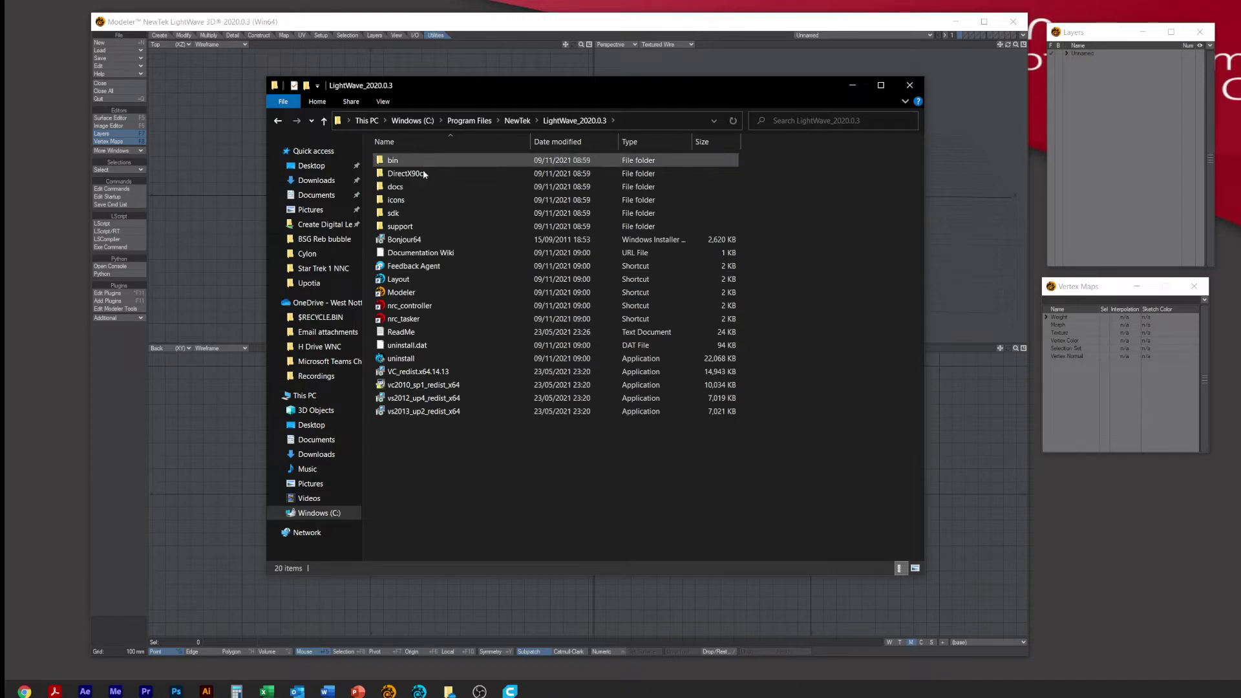
{"action": "double_click", "coordinate": [400, 227]}
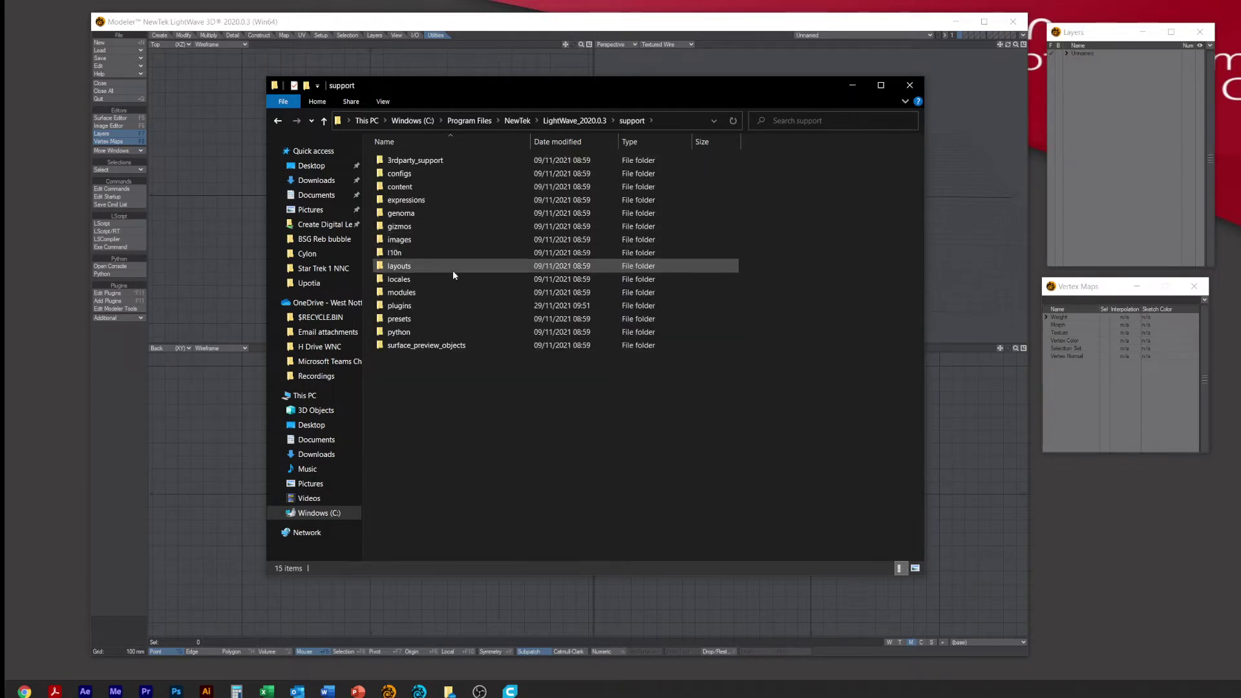
{"action": "double_click", "coordinate": [427, 306]}
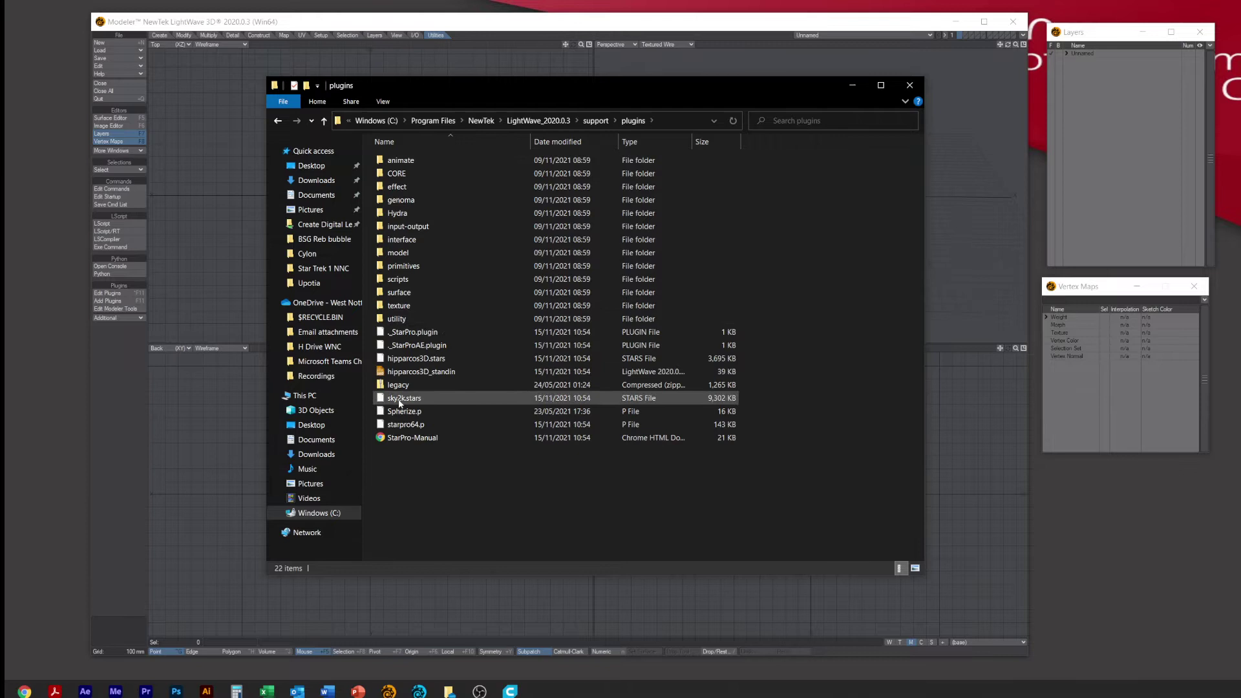
Open the modeler folder inside the legacy zip archive and show the copy option for Spherize.p without using it
{"action": "double_click", "coordinate": [396, 386]}
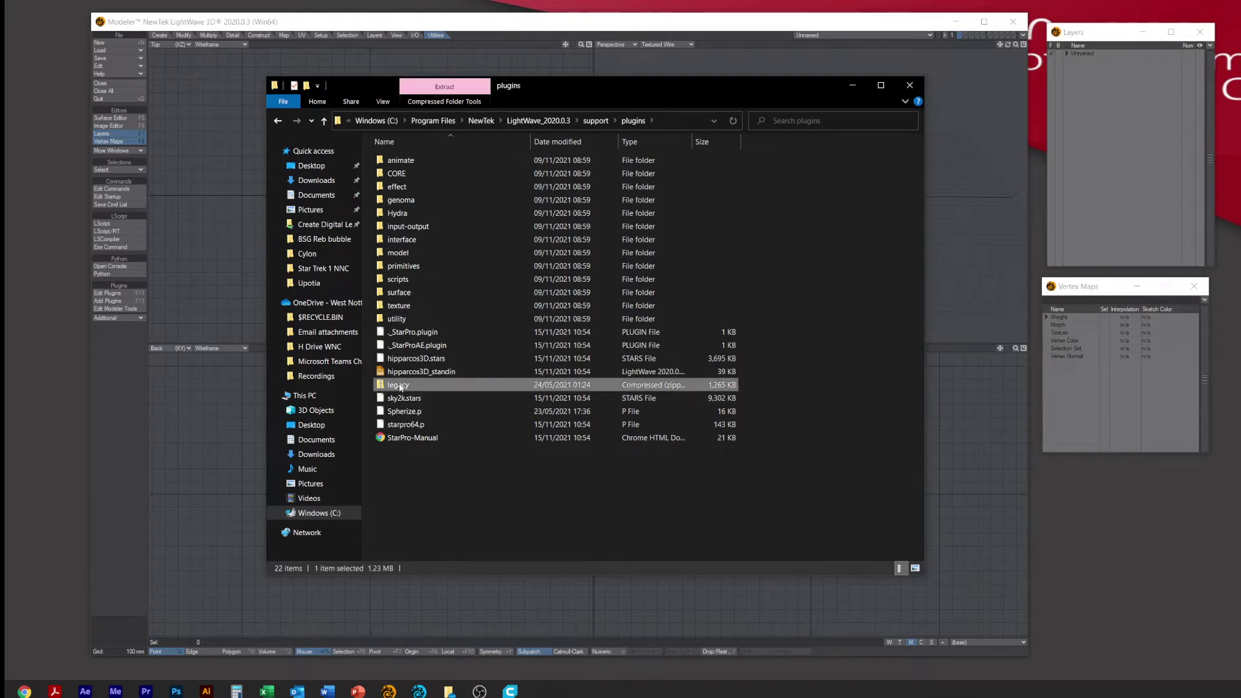
{"action": "double_click", "coordinate": [404, 161]}
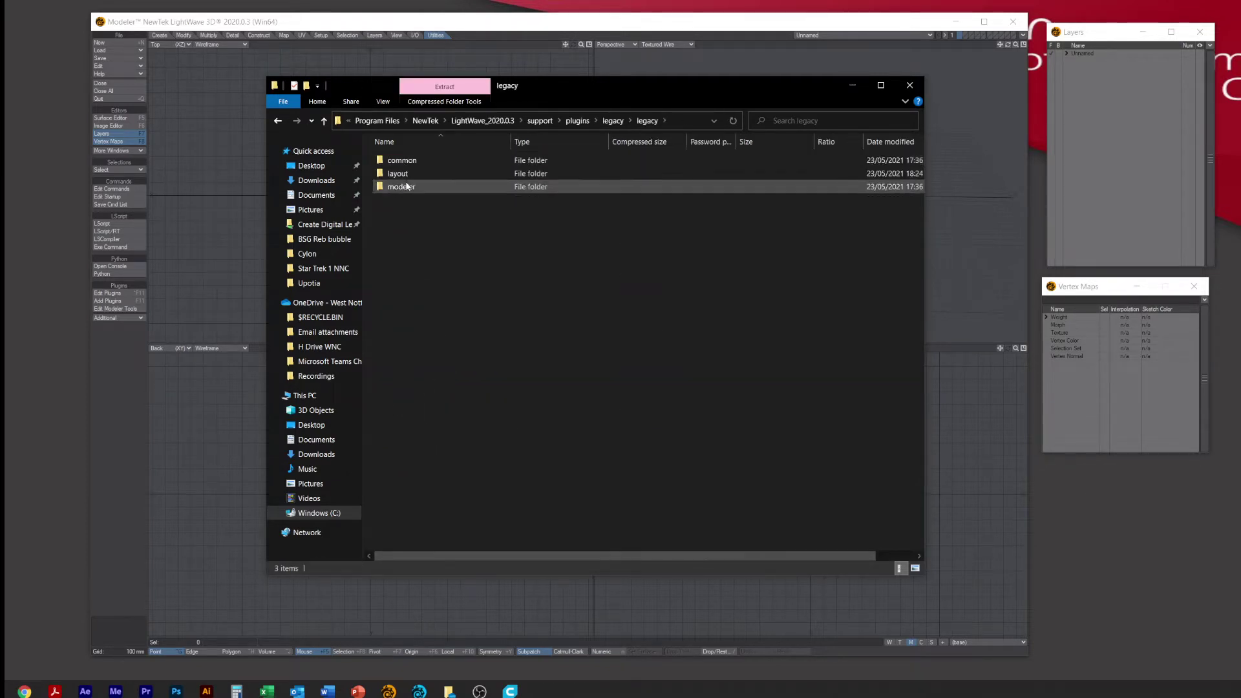
{"action": "double_click", "coordinate": [407, 187]}
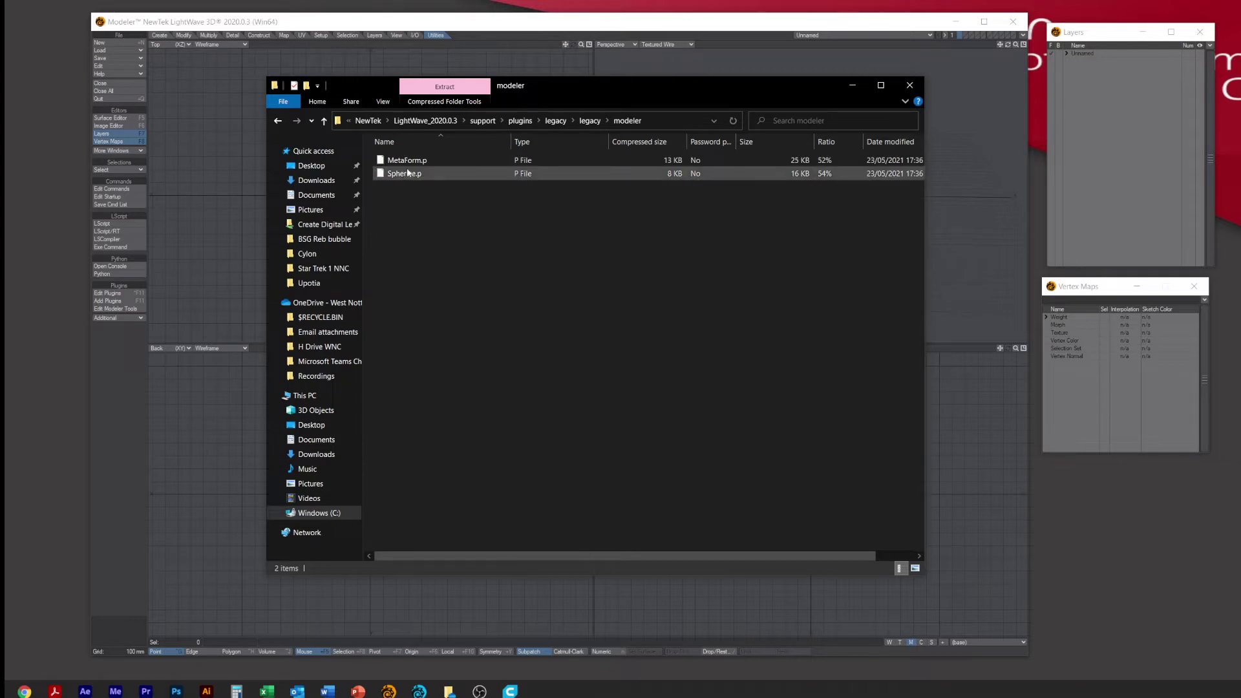
{"action": "left_click", "coordinate": [405, 174]}
{"action": "right_click", "coordinate": [407, 176]}
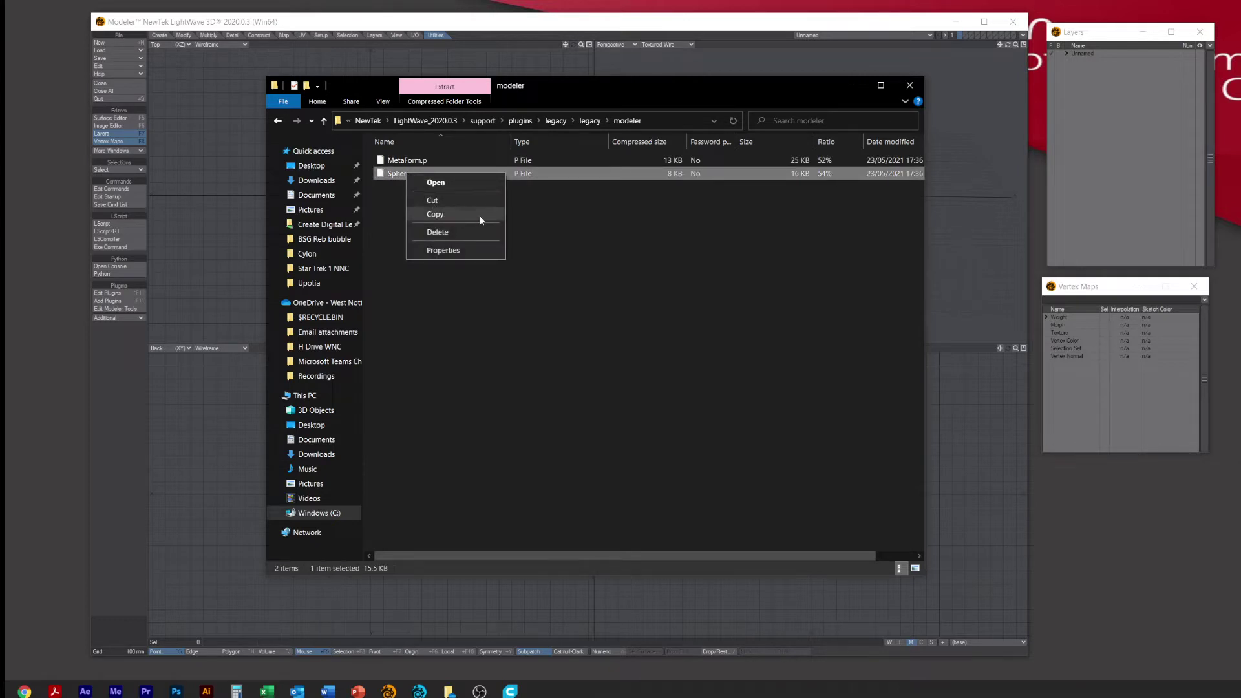
{"action": "left_click", "coordinate": [609, 211]}
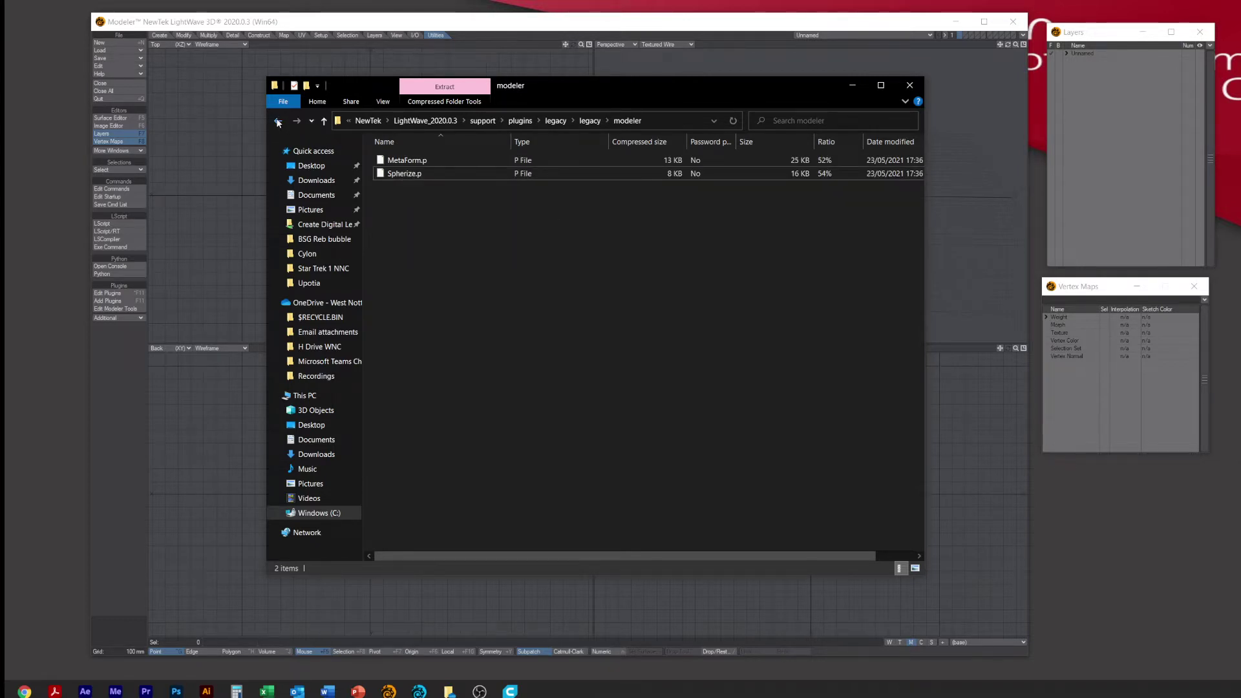
Return to the plugins folder, show its paste option without using it, and close File Explorer
{"action": "left_click", "coordinate": [278, 120]}
{"action": "left_click", "coordinate": [277, 120]}
{"action": "left_click", "coordinate": [277, 120]}
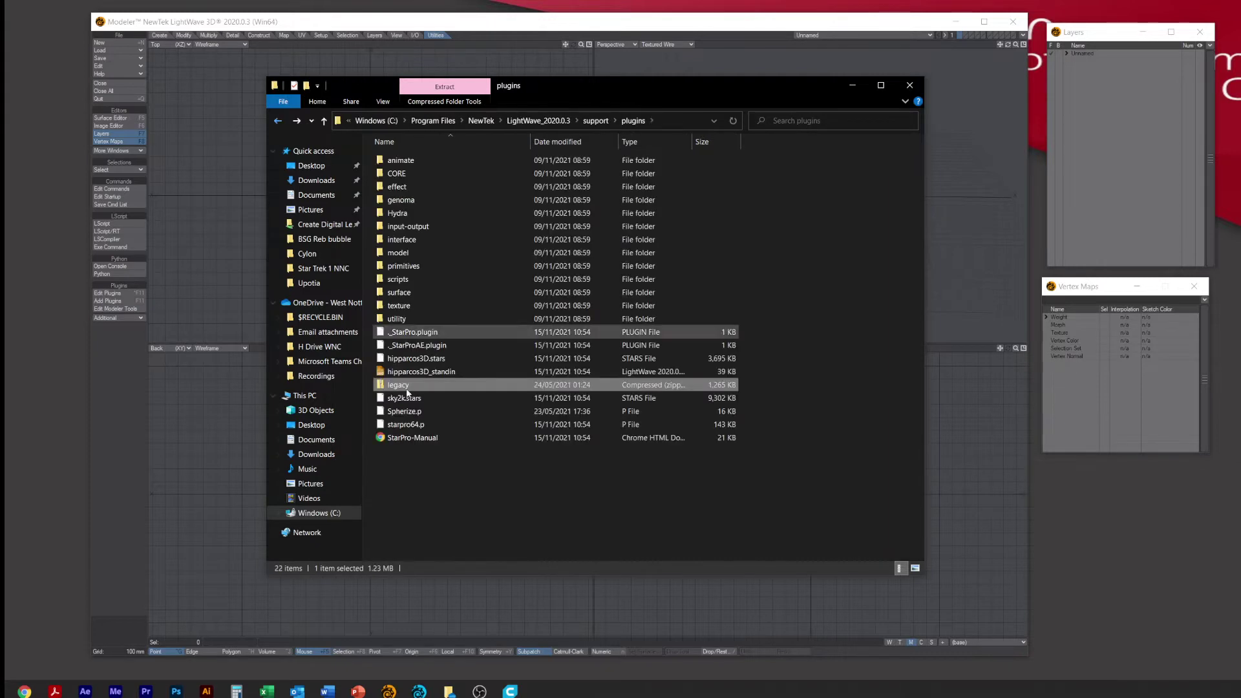
{"action": "left_click", "coordinate": [402, 451]}
{"action": "right_click", "coordinate": [400, 448]}
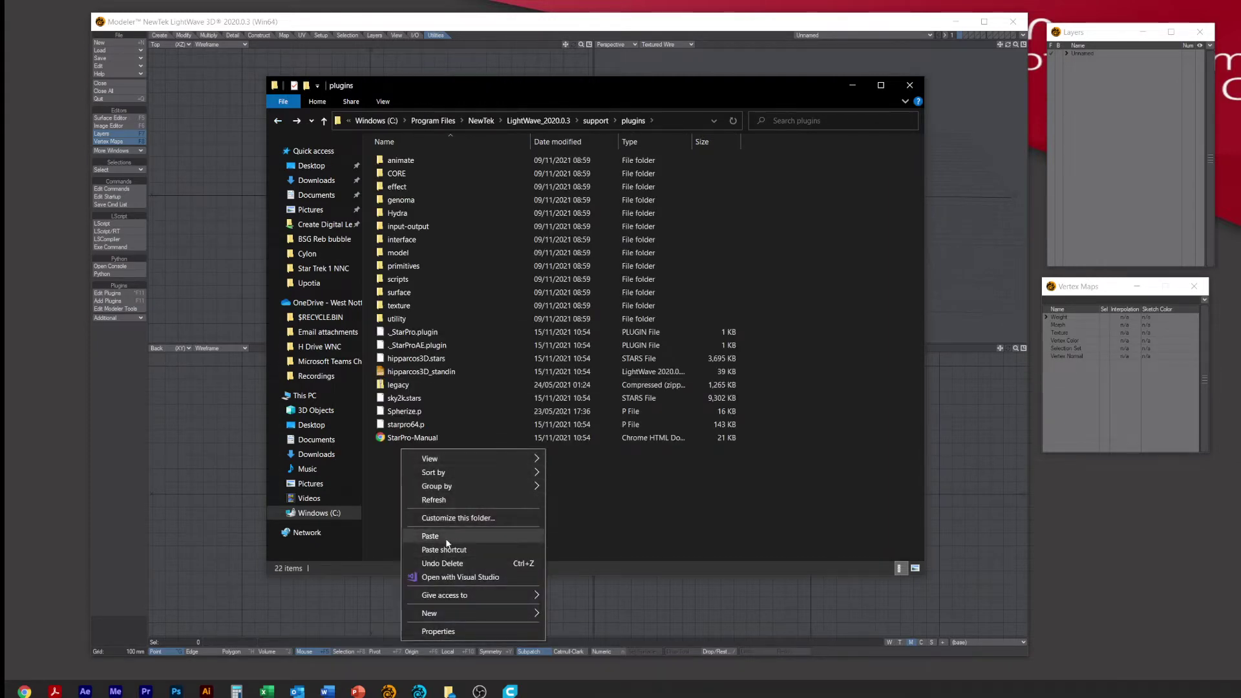
{"action": "left_click", "coordinate": [670, 507]}
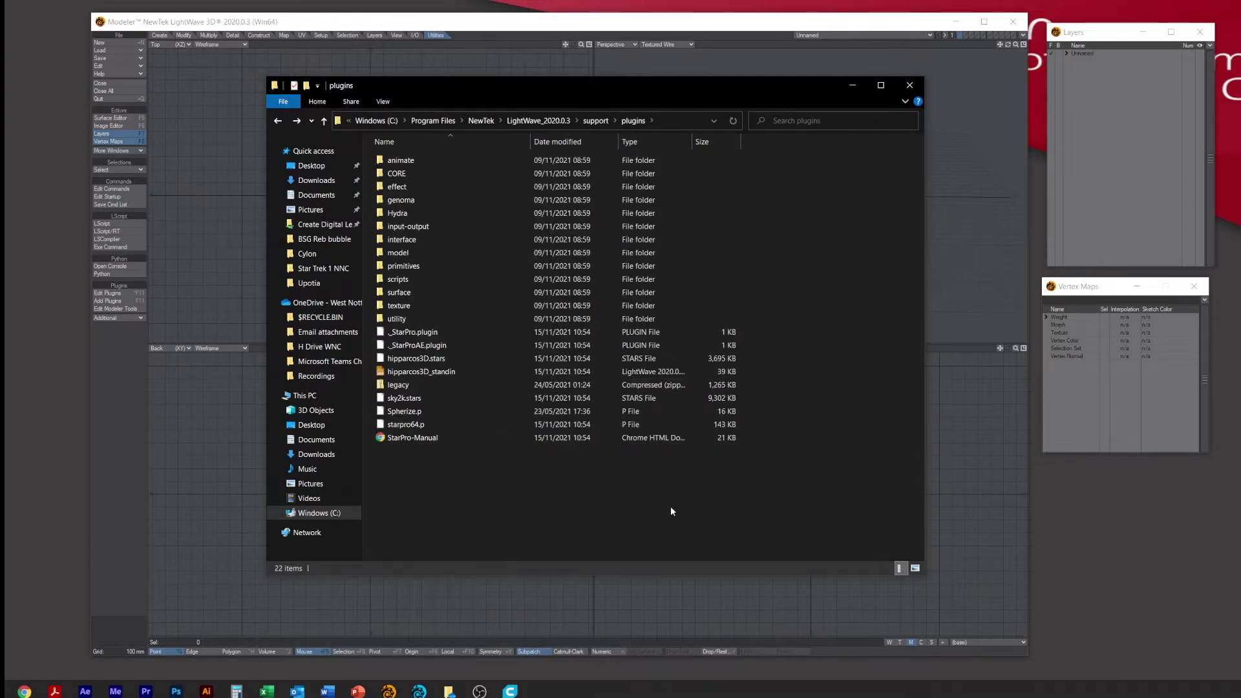
{"action": "left_click", "coordinate": [901, 85]}
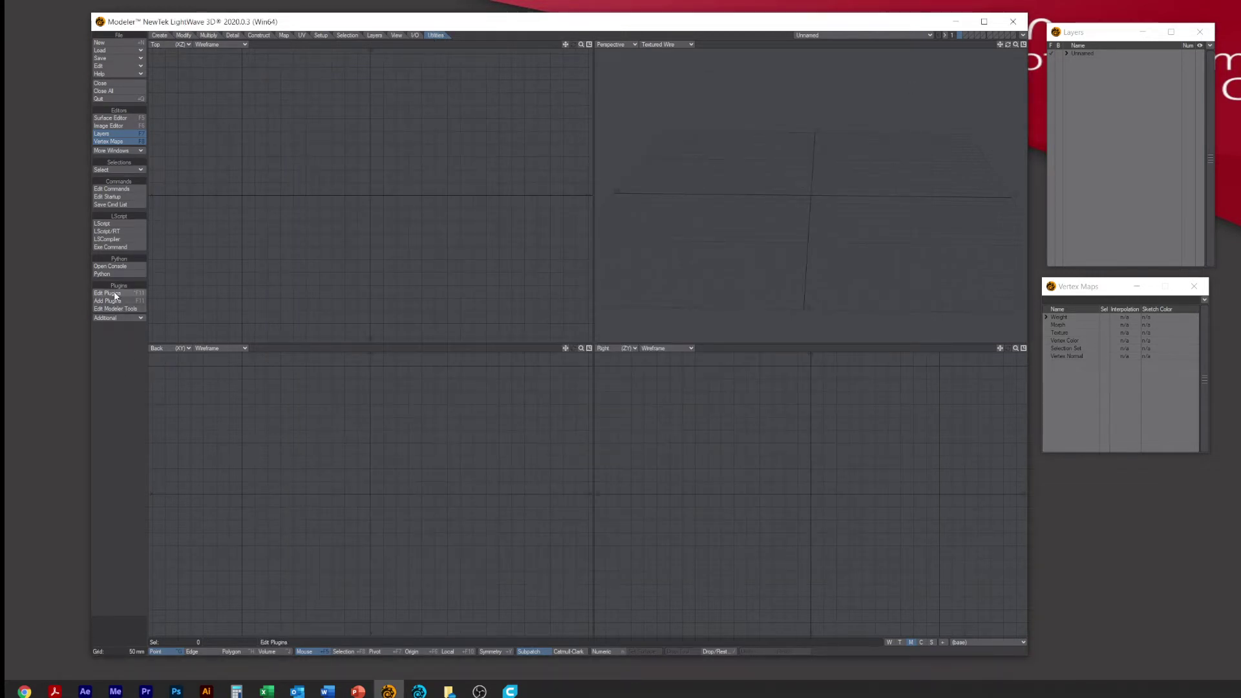
Add the Spherize.p plug-in from the plugins folder to Modeler
{"action": "left_click", "coordinate": [110, 301]}
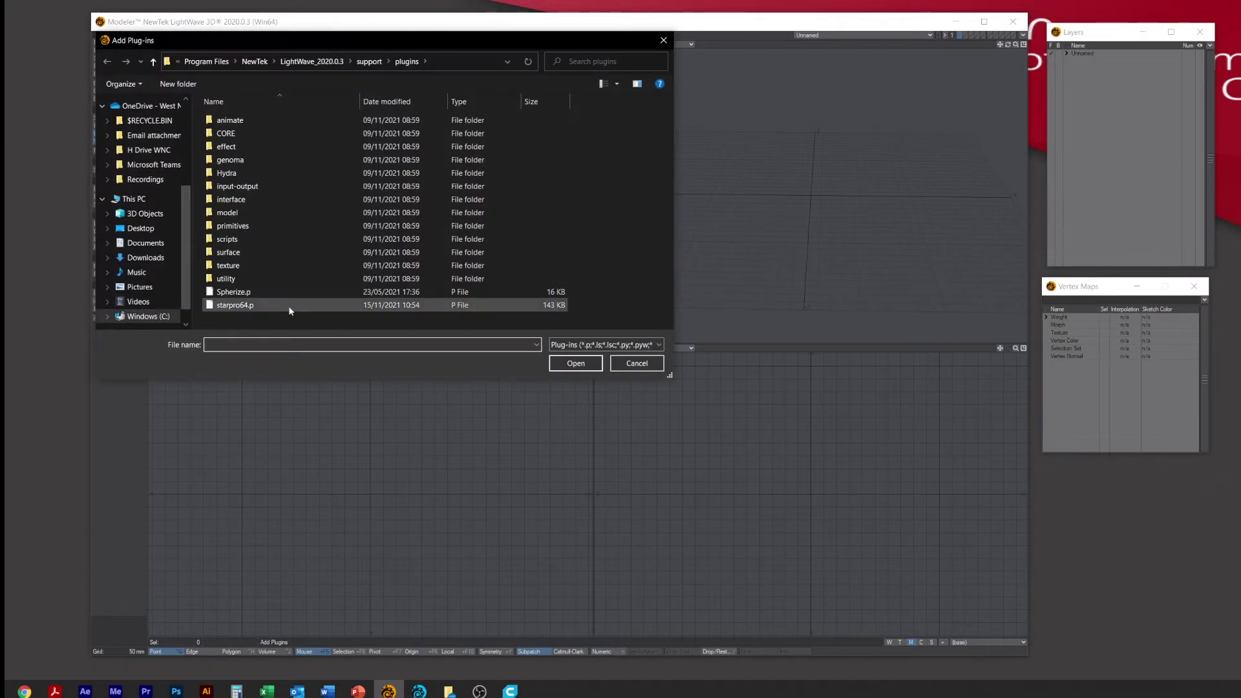
{"action": "left_click", "coordinate": [233, 292]}
{"action": "left_click", "coordinate": [575, 363]}
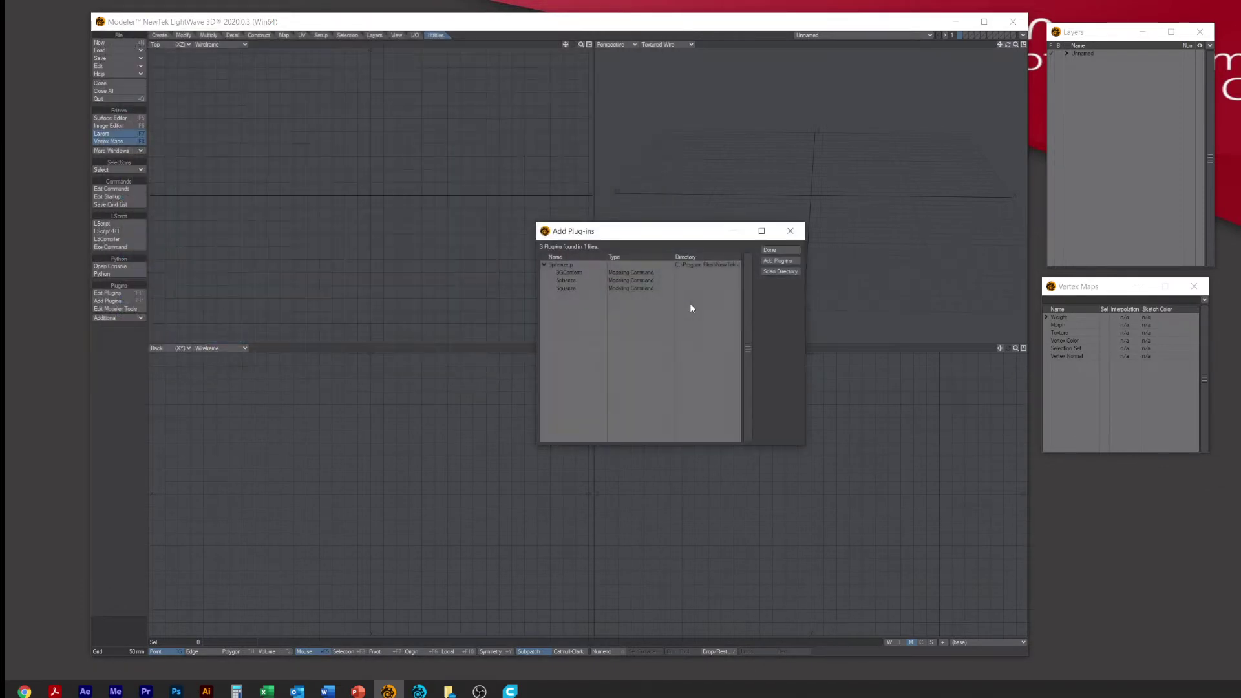
{"action": "left_click", "coordinate": [771, 250]}
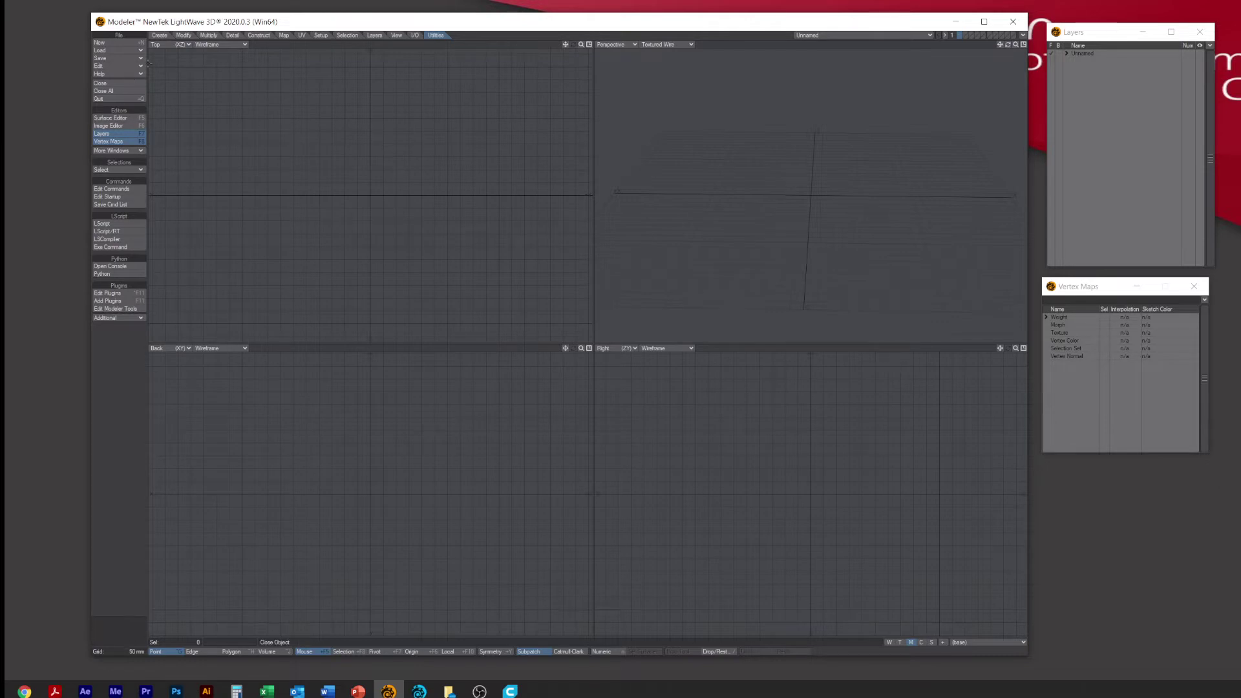
Create a 1 m box centred at the origin with 15 segments on each axis
{"action": "left_click", "coordinate": [158, 36]}
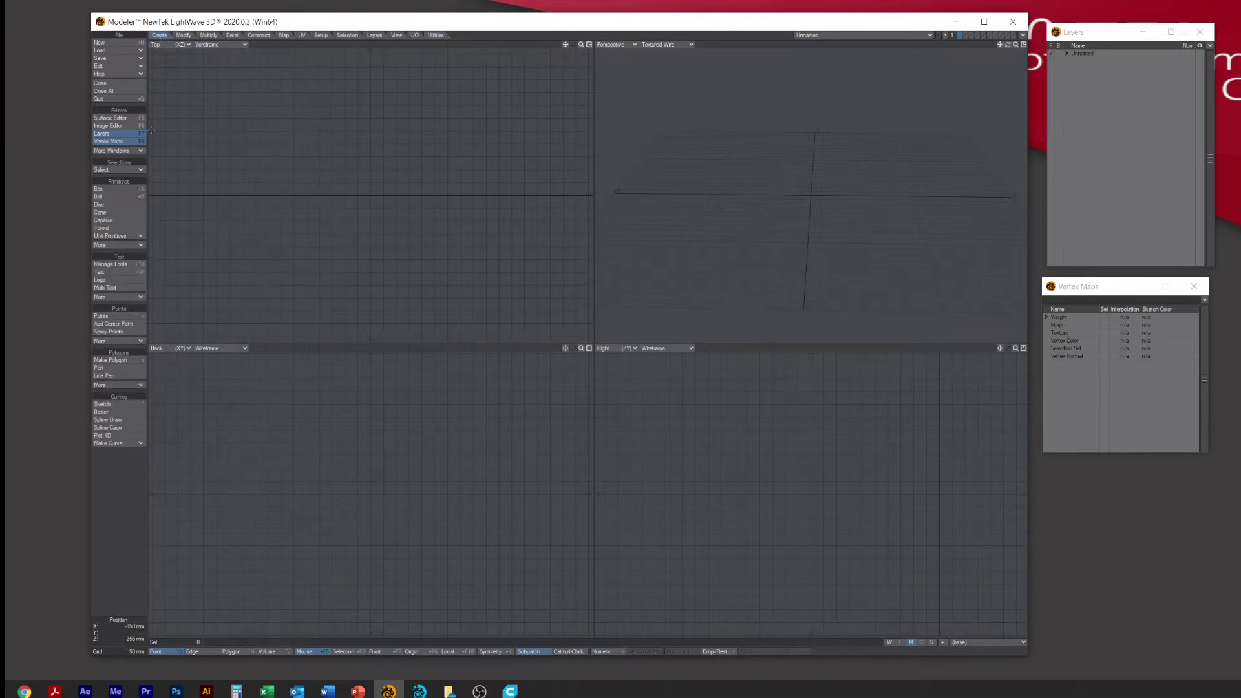
{"action": "left_click", "coordinate": [120, 190]}
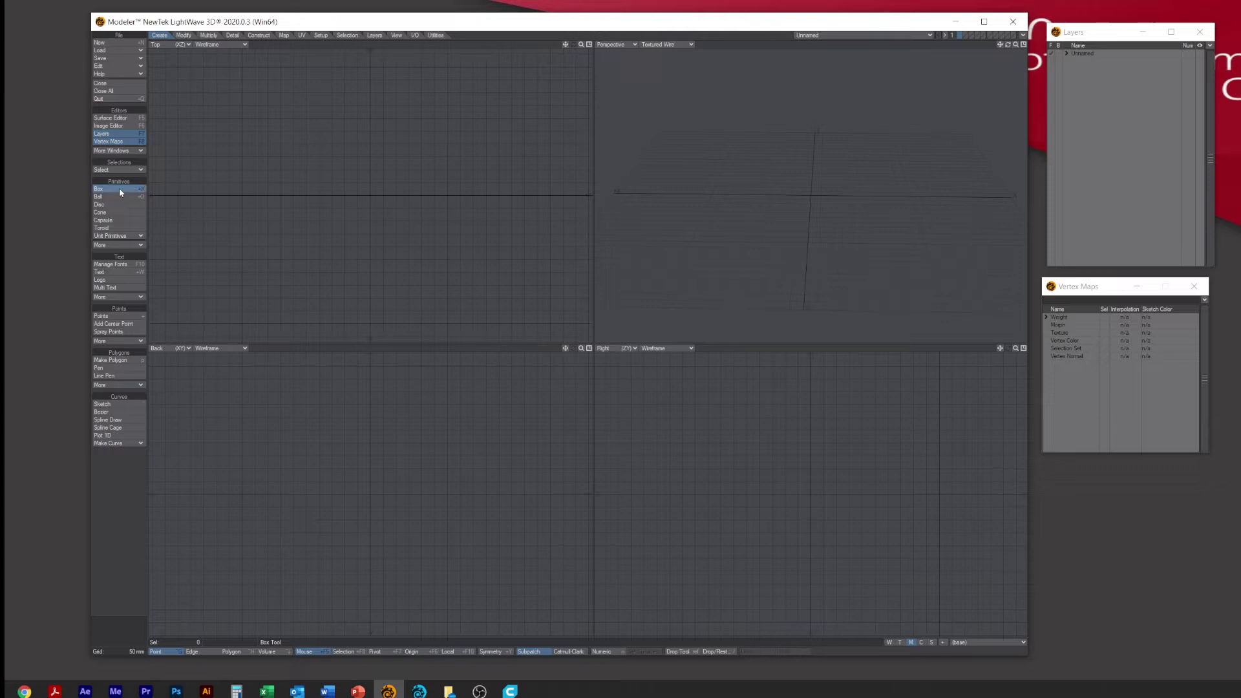
{"action": "key", "text": "n"}
{"action": "left_click_drag", "start_coordinate": [666, 110], "coordinate": [451, 109]}
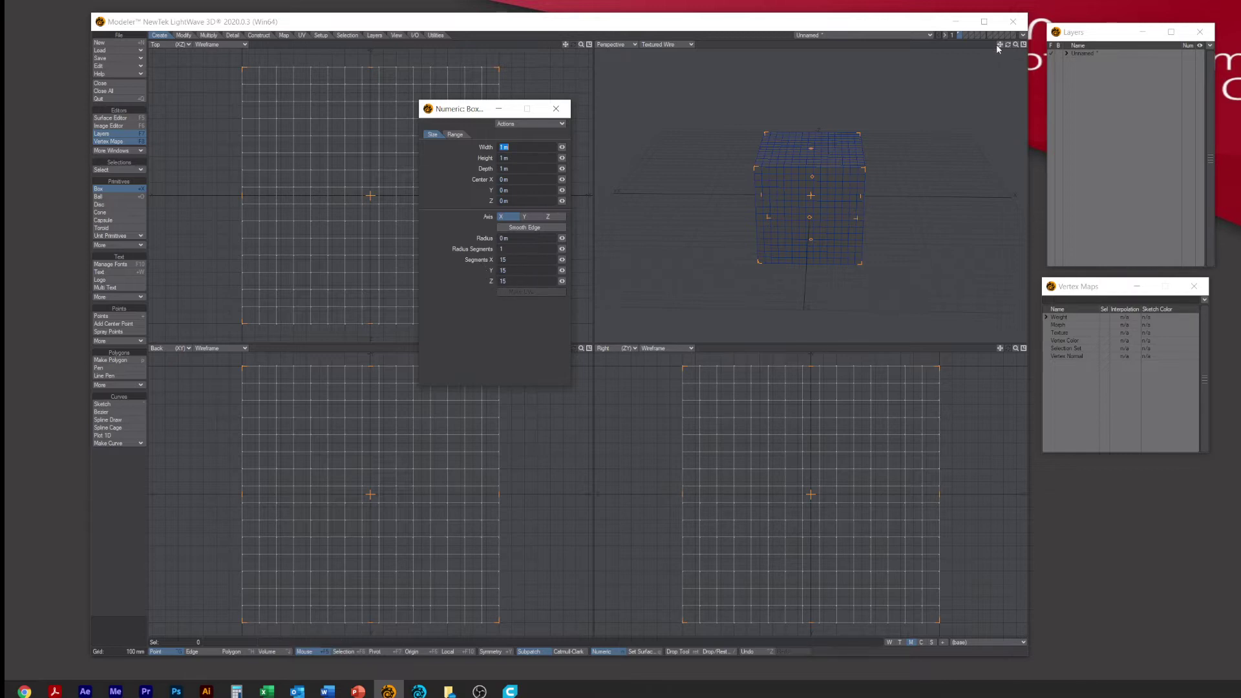
{"action": "left_click_drag", "start_coordinate": [1006, 47], "coordinate": [717, 92]}
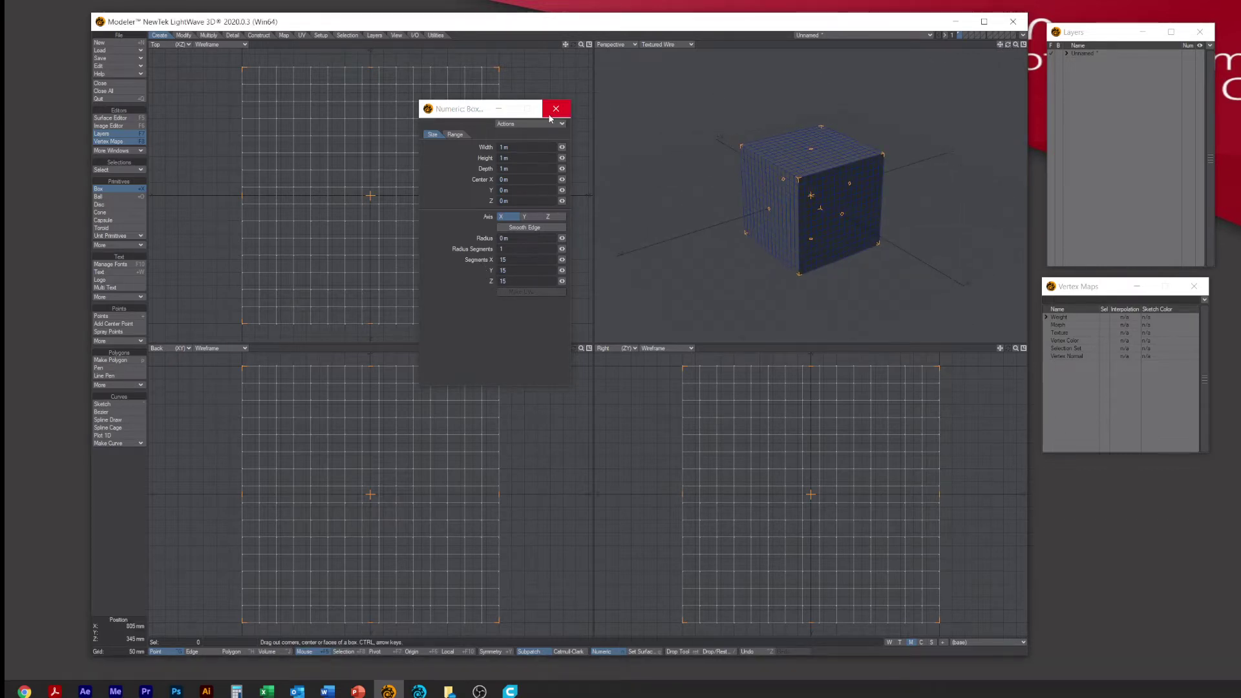
{"action": "left_click", "coordinate": [556, 110]}
{"action": "key", "text": "space"}
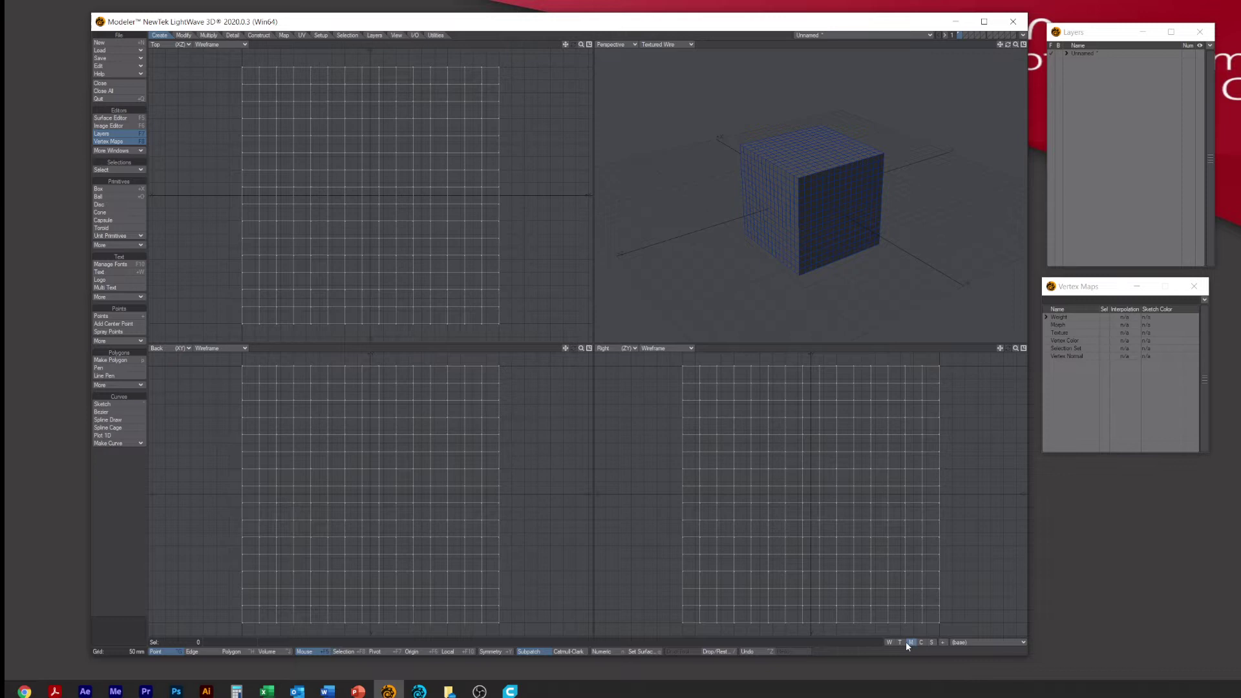
Create a relative endomorph named Ball for the box
{"action": "left_click", "coordinate": [983, 642]}
{"action": "left_click", "coordinate": [982, 648]}
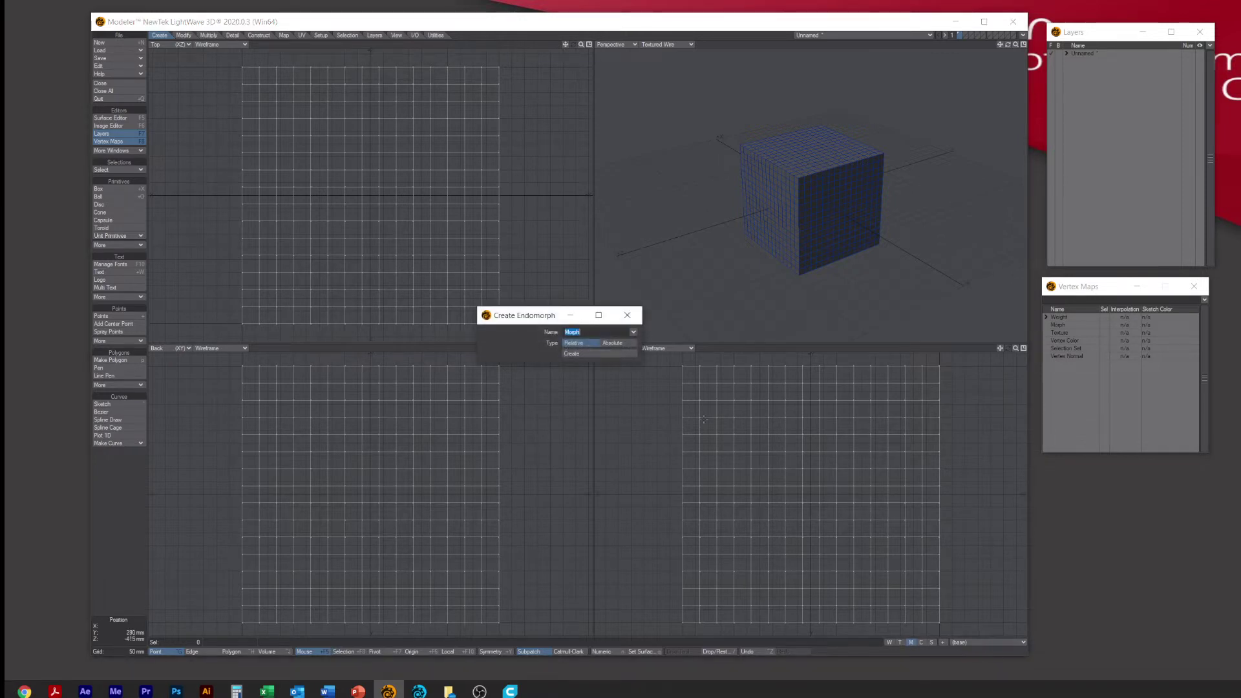
{"action": "type", "text": "Ball"}
{"action": "left_click", "coordinate": [601, 353]}
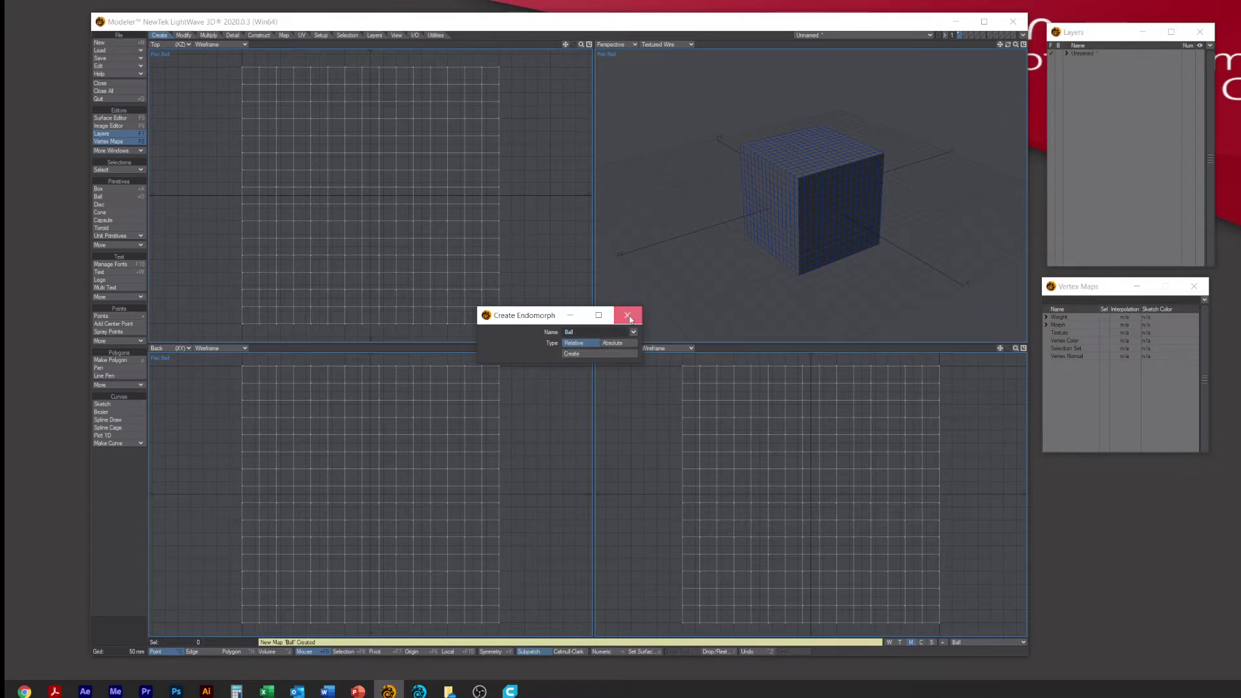
{"action": "left_click", "coordinate": [628, 316]}
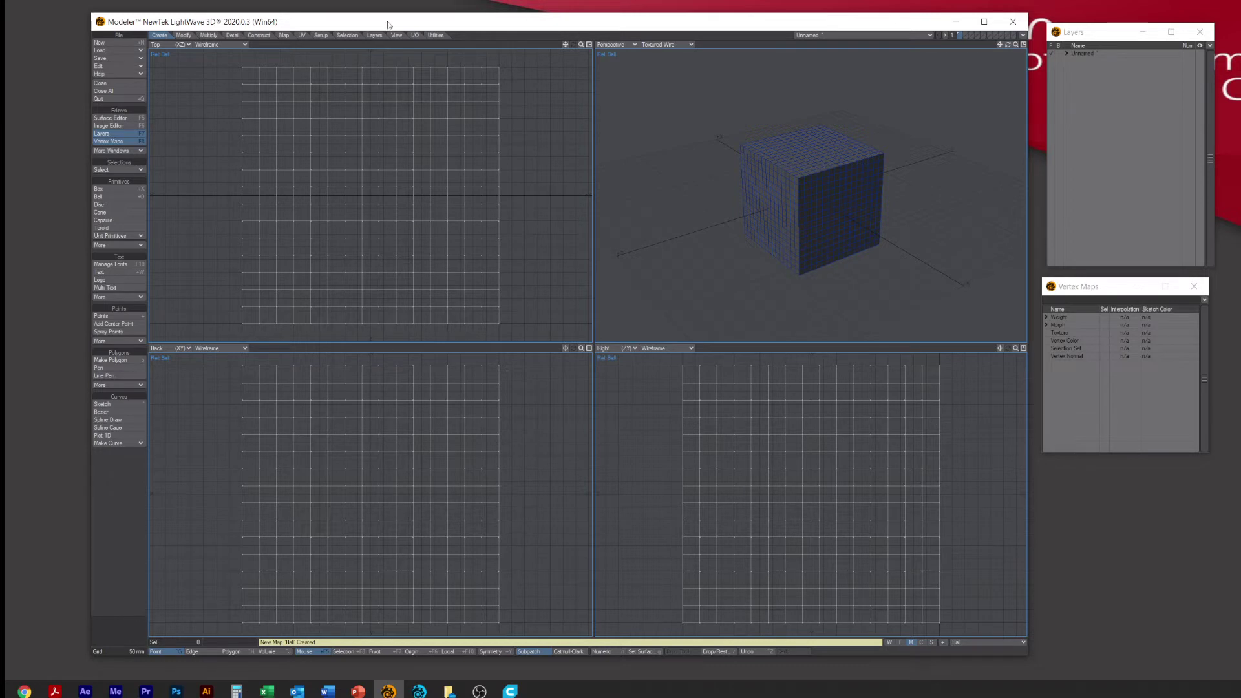
Apply the Spherize plug-in to the box's Ball endomorph and orbit the perspective view to inspect the shape
{"action": "left_click", "coordinate": [443, 36]}
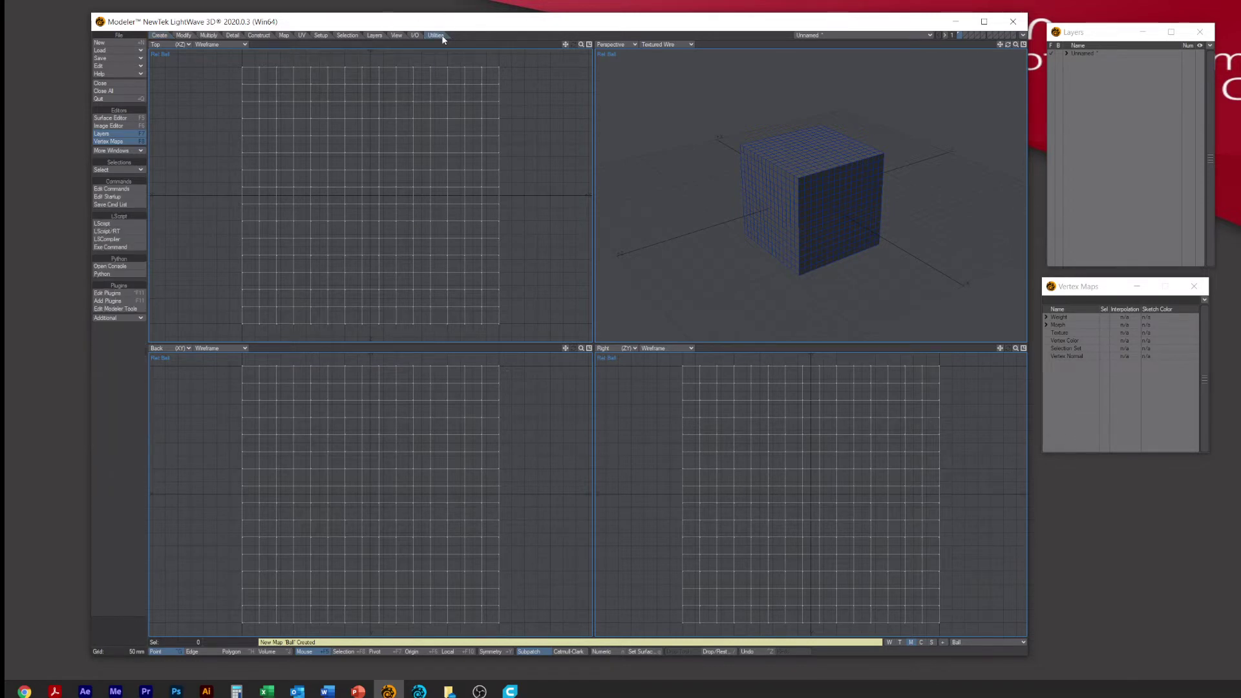
{"action": "left_click", "coordinate": [118, 316]}
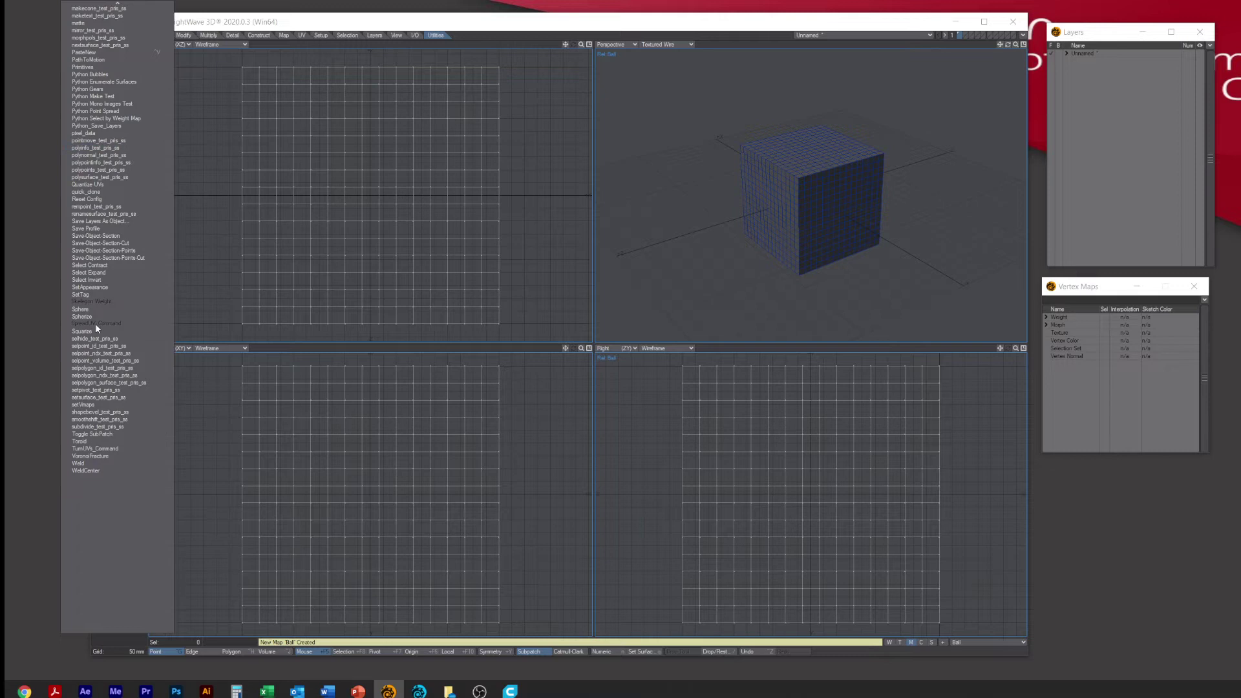
{"action": "left_click", "coordinate": [88, 317]}
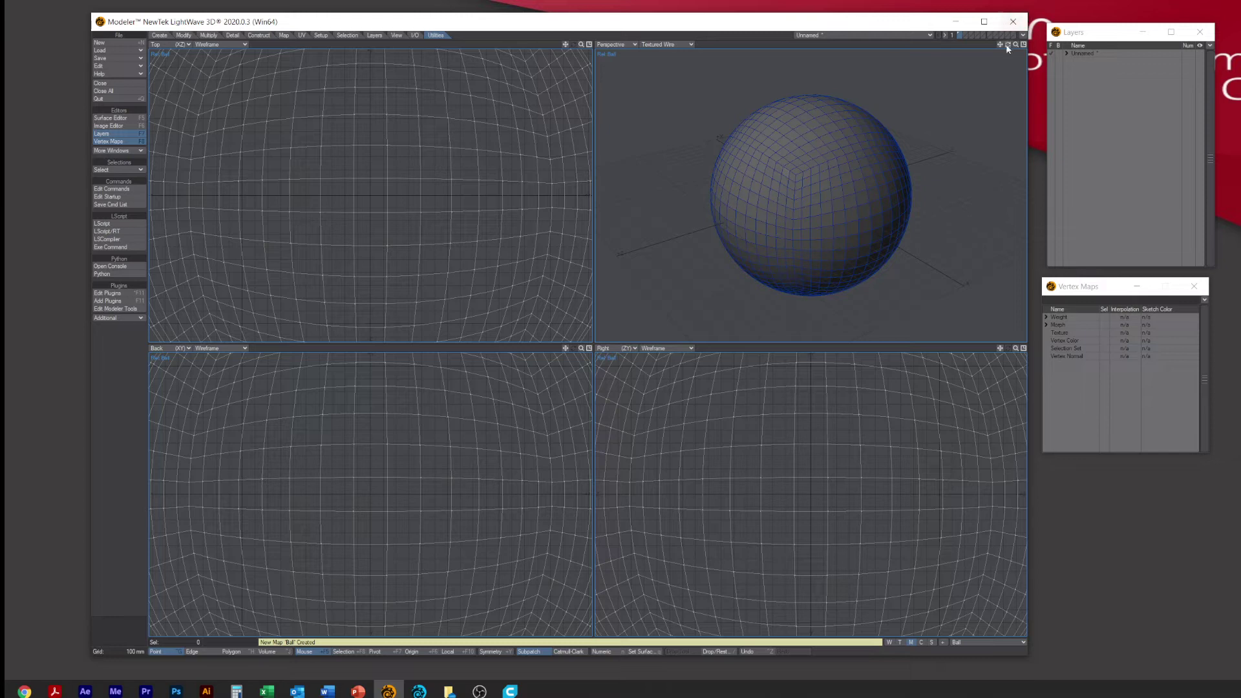
{"action": "left_click_drag", "start_coordinate": [864, 250], "coordinate": [815, 194], "text": "alt"}
Switch the active morph map back to base and inspect the undeformed cube
{"action": "left_click", "coordinate": [973, 646]}
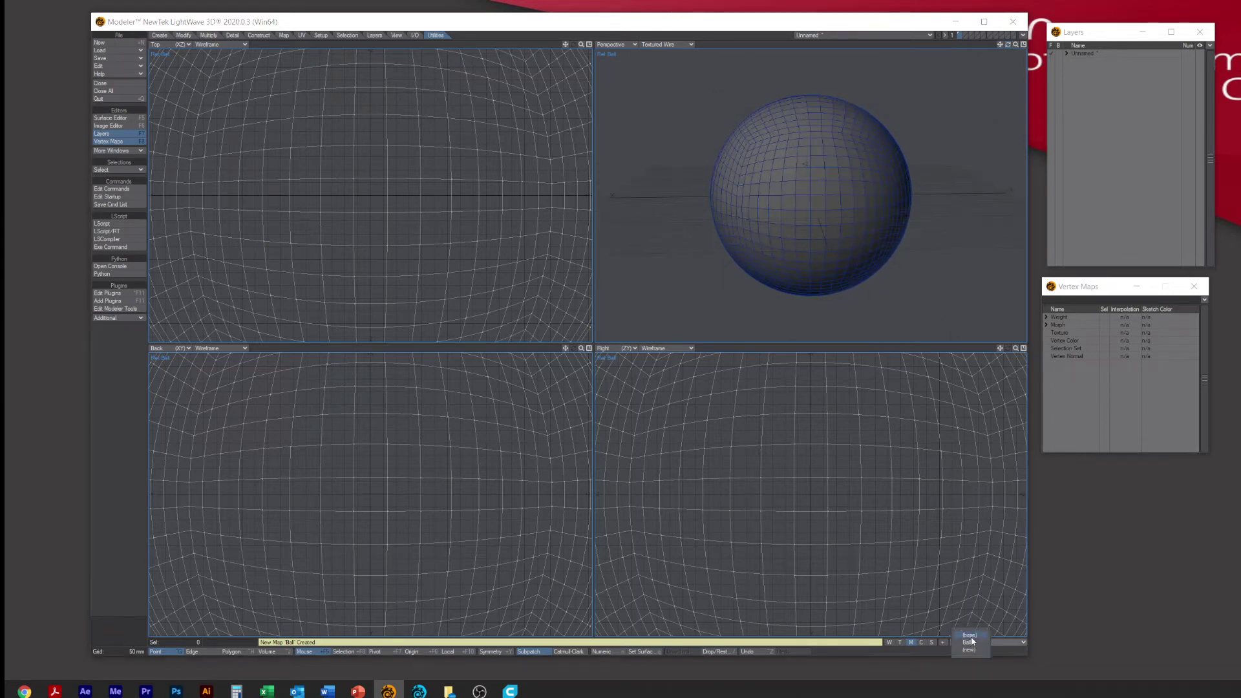
{"action": "left_click", "coordinate": [969, 636]}
{"action": "left_click_drag", "start_coordinate": [1008, 45], "coordinate": [1009, 46]}
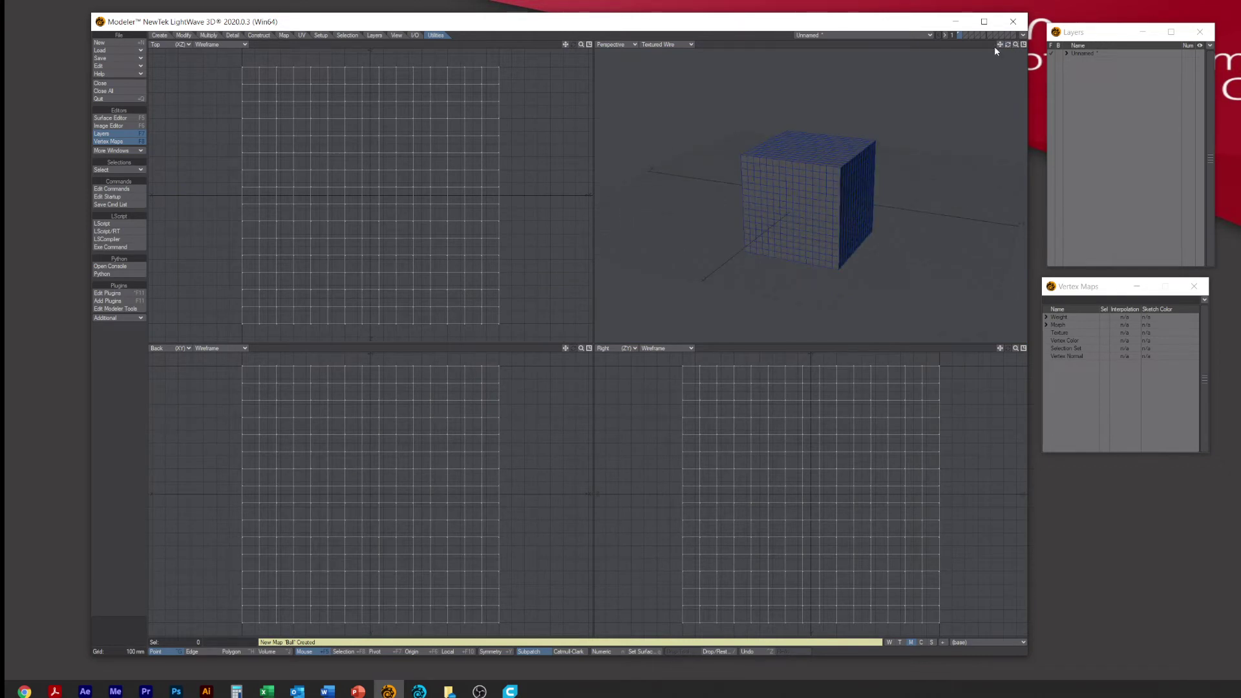
Save the object to the Desktop as qwer and send it to Layout
{"action": "type", "text": "sqwer"}
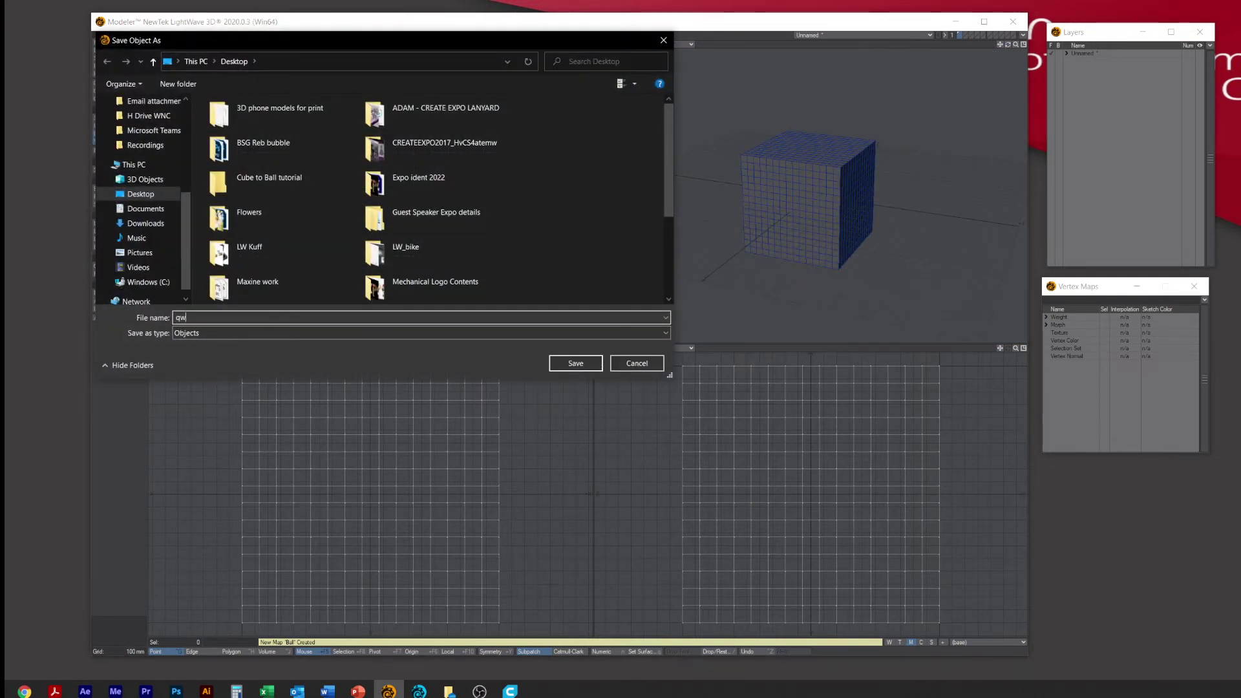
{"action": "left_click", "coordinate": [575, 364]}
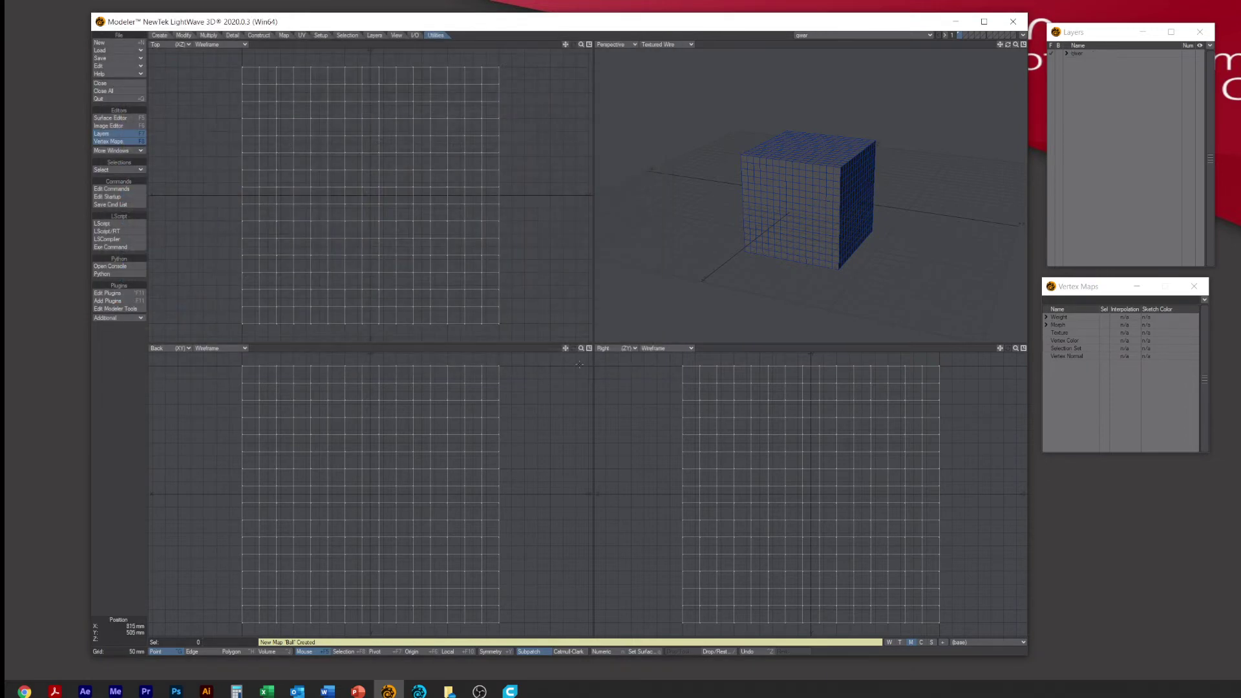
{"action": "left_click", "coordinate": [1022, 37]}
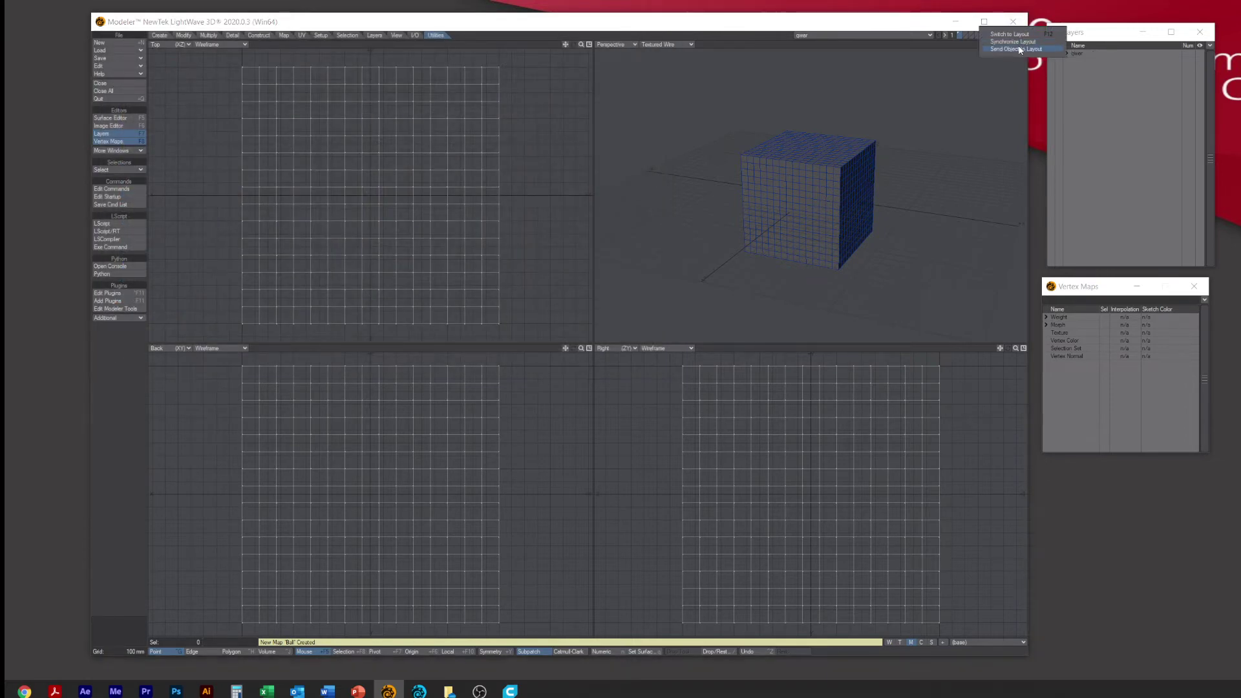
{"action": "left_click", "coordinate": [1020, 50]}
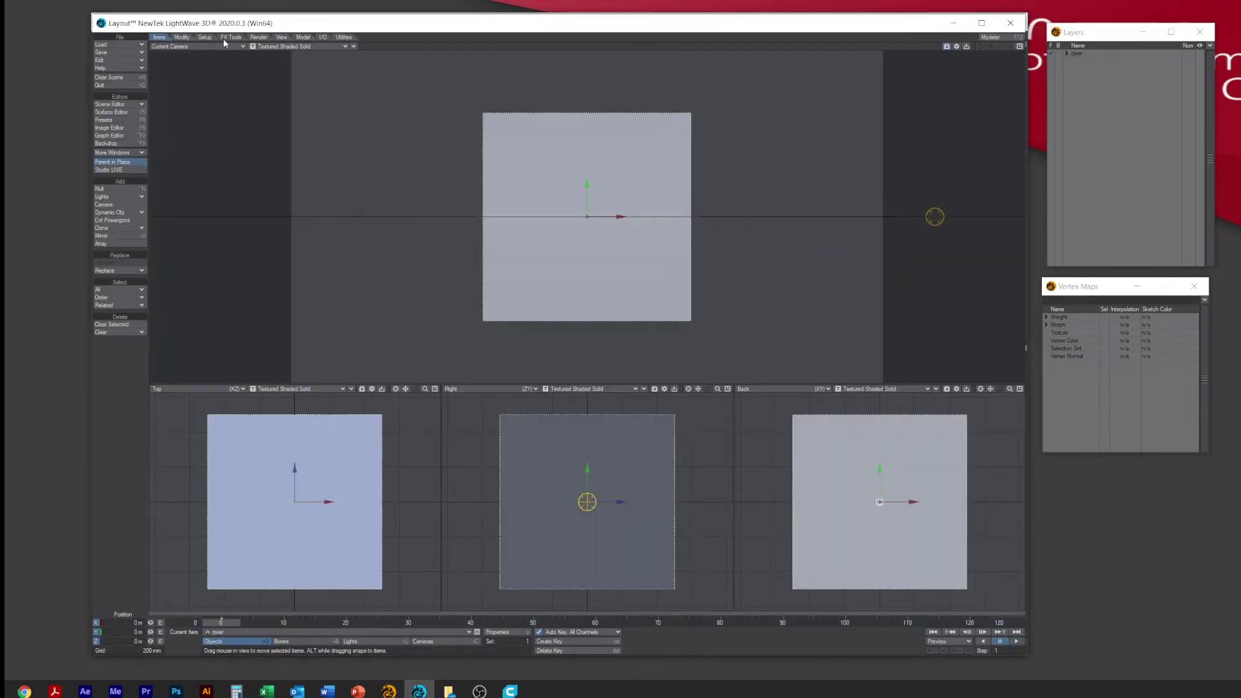
Change Layout's main viewport from the camera to Perspective with the whole cube in view
{"action": "left_click", "coordinate": [219, 46]}
{"action": "left_click", "coordinate": [216, 66]}
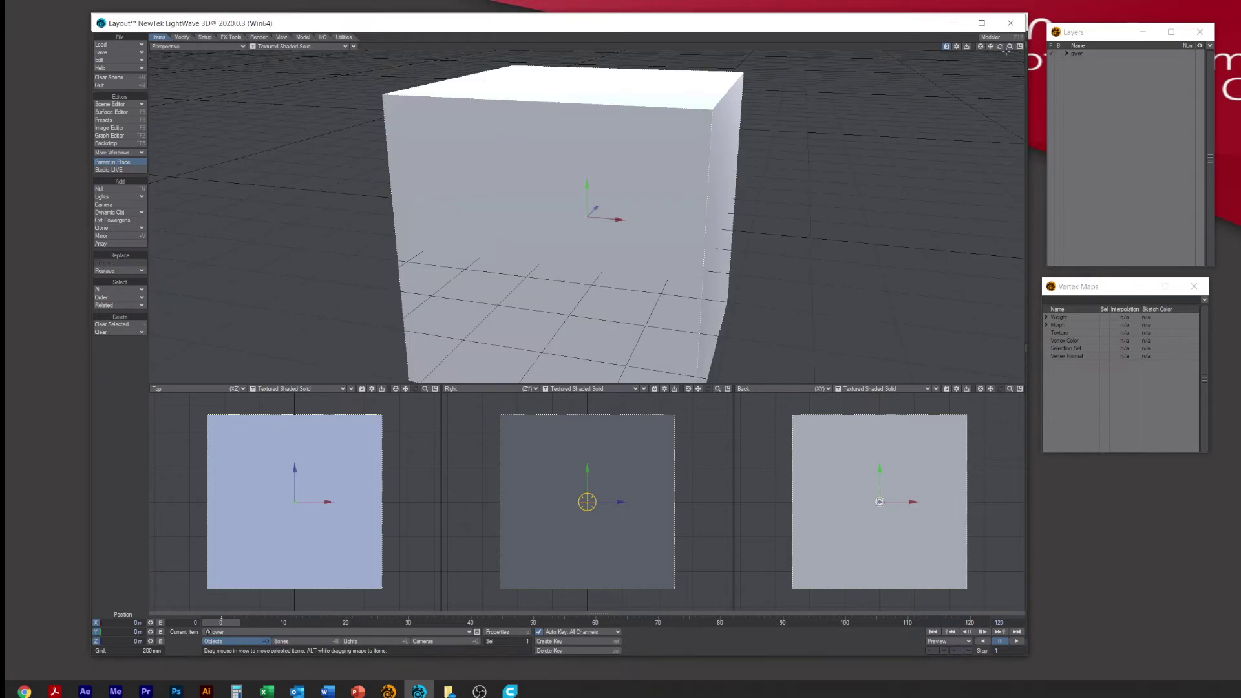
{"action": "left_click_drag", "start_coordinate": [1007, 49], "coordinate": [1008, 68]}
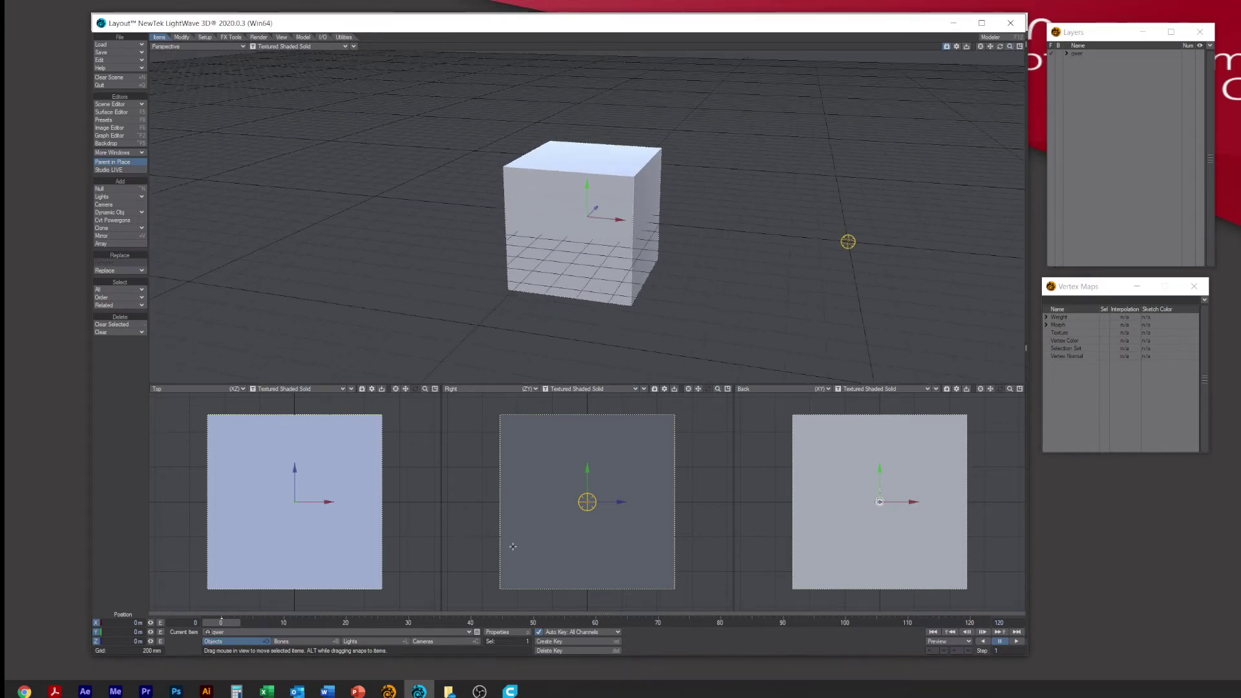
Go to frame 60 and add a Morph Mixer modifier to the qwer object
{"action": "left_click", "coordinate": [595, 622]}
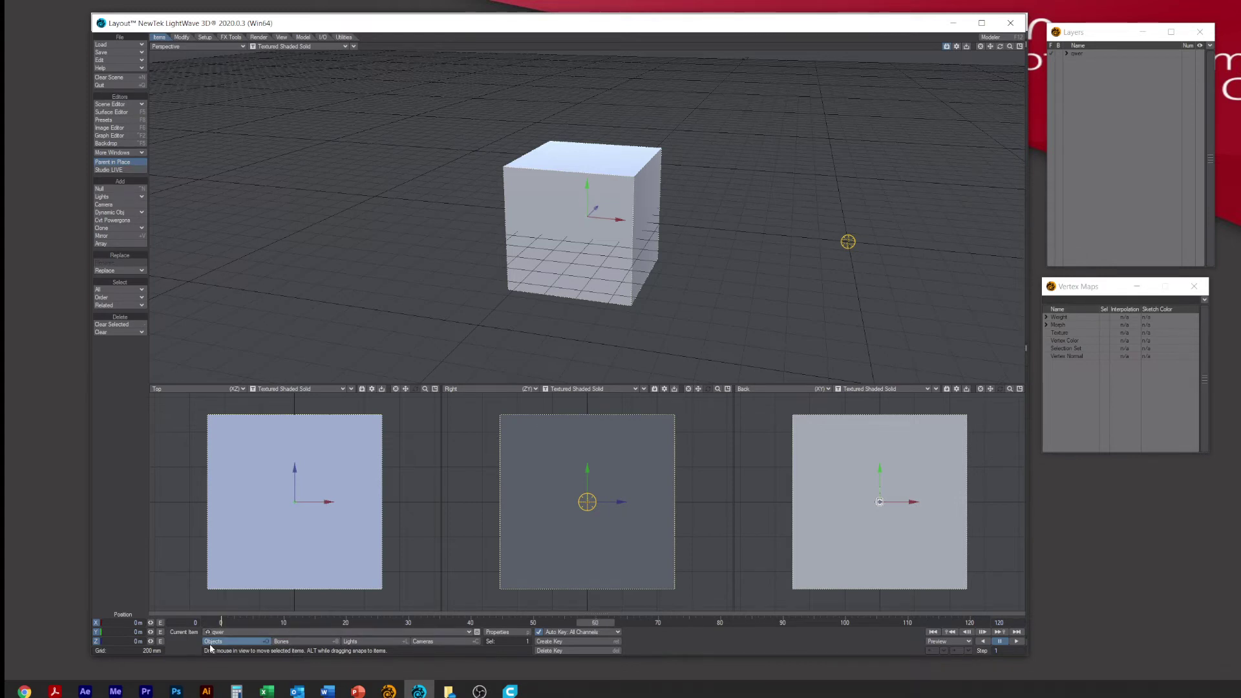
{"action": "left_click", "coordinate": [513, 632]}
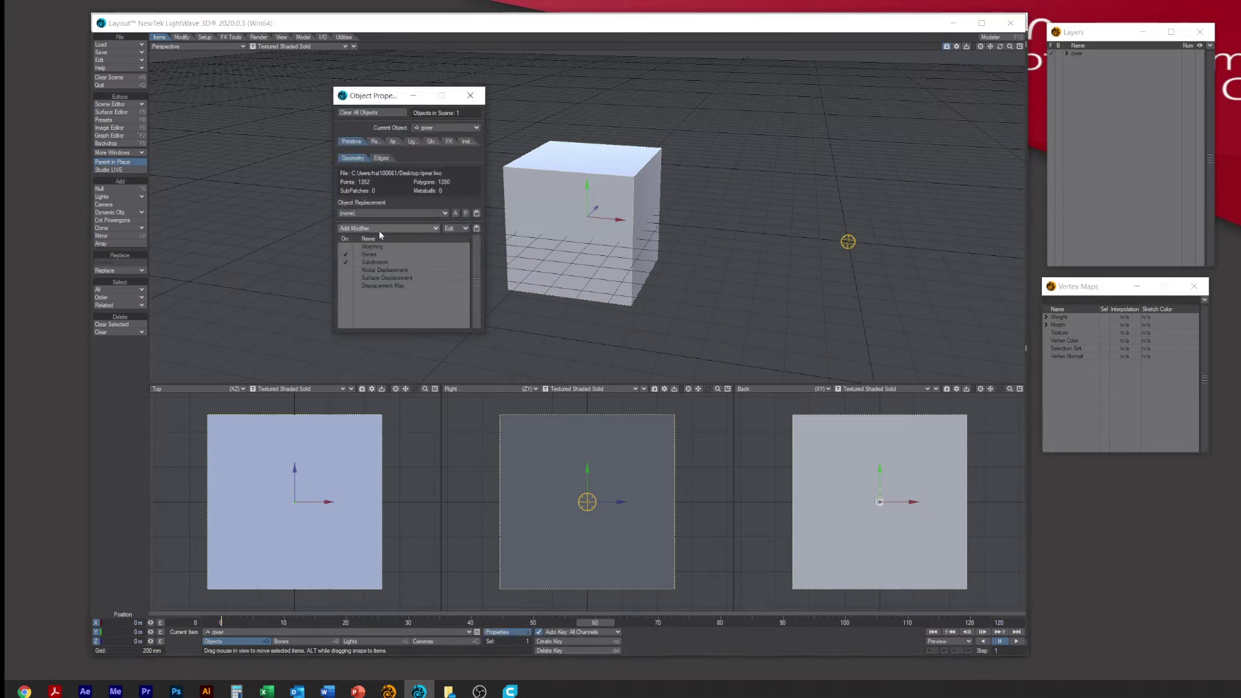
{"action": "left_click", "coordinate": [357, 229]}
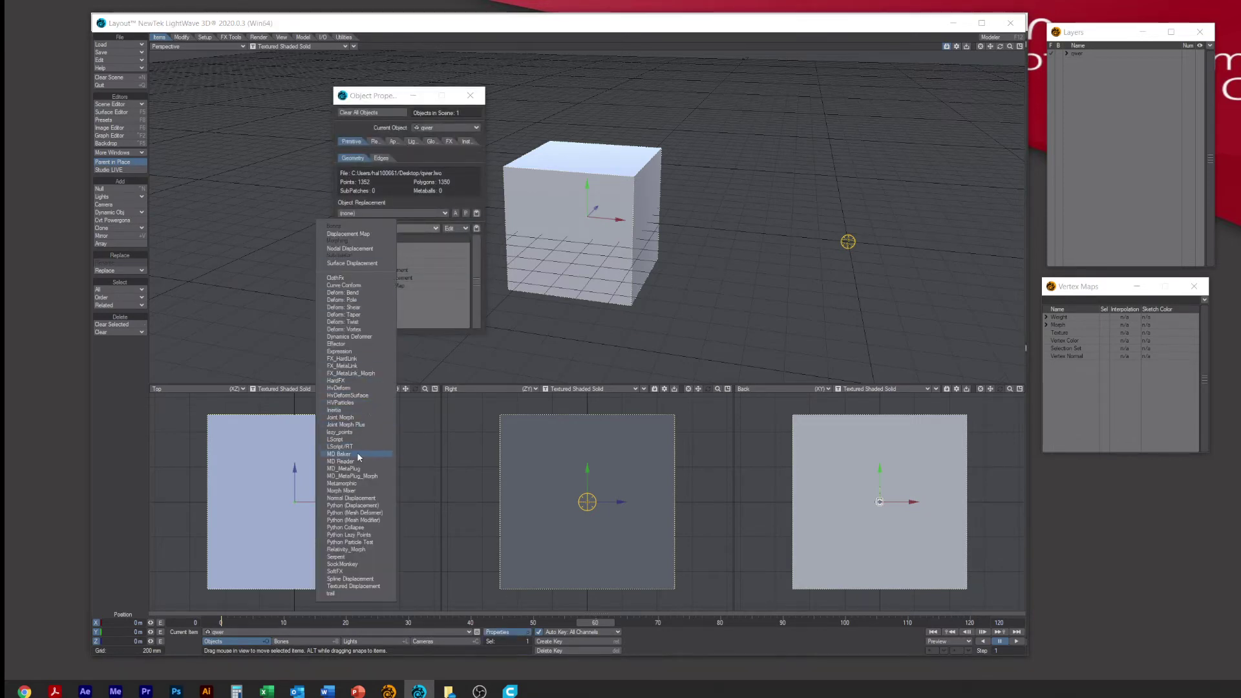
{"action": "left_click", "coordinate": [342, 491]}
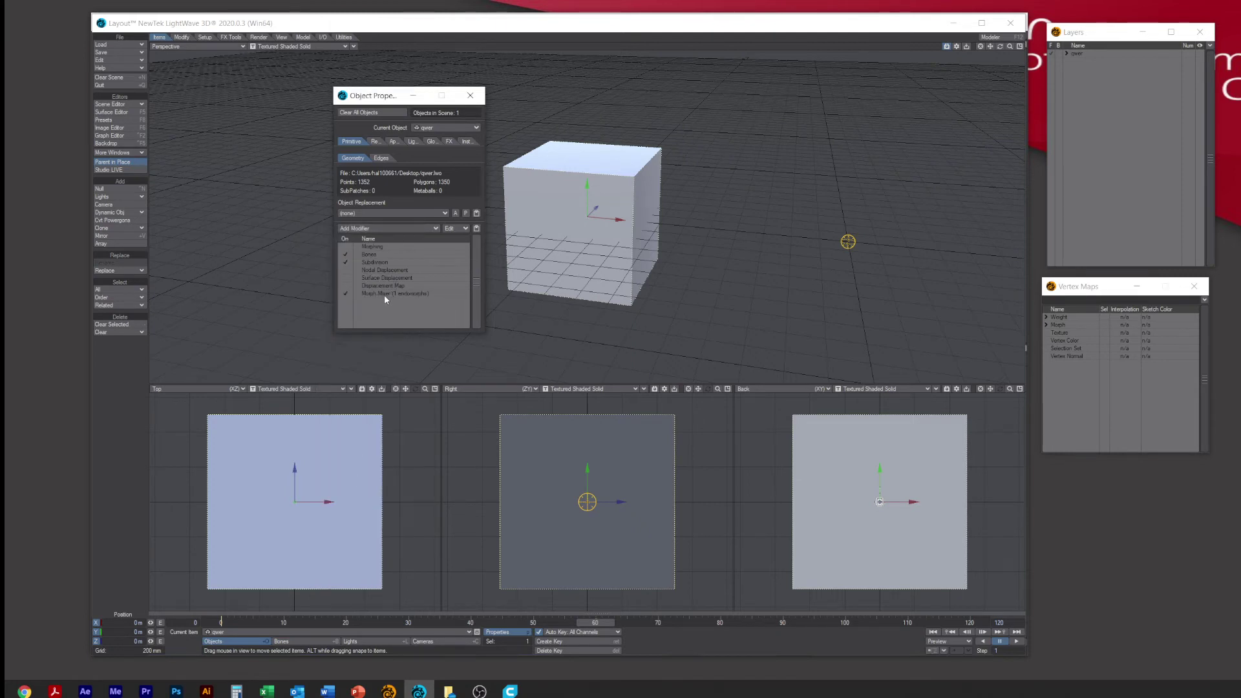
Open the Morph Mixer for qwer and set the Ball morph to 100% at frame 60
{"action": "double_click", "coordinate": [427, 293]}
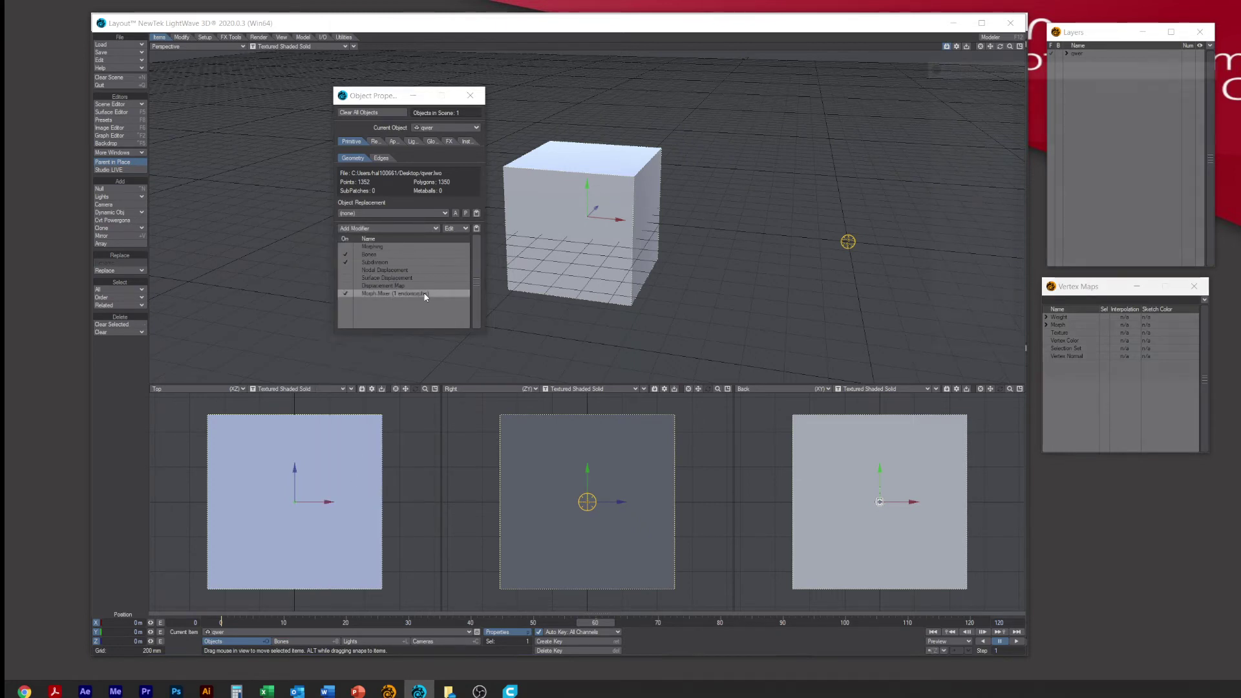
{"action": "left_click_drag", "start_coordinate": [985, 63], "coordinate": [756, 50]}
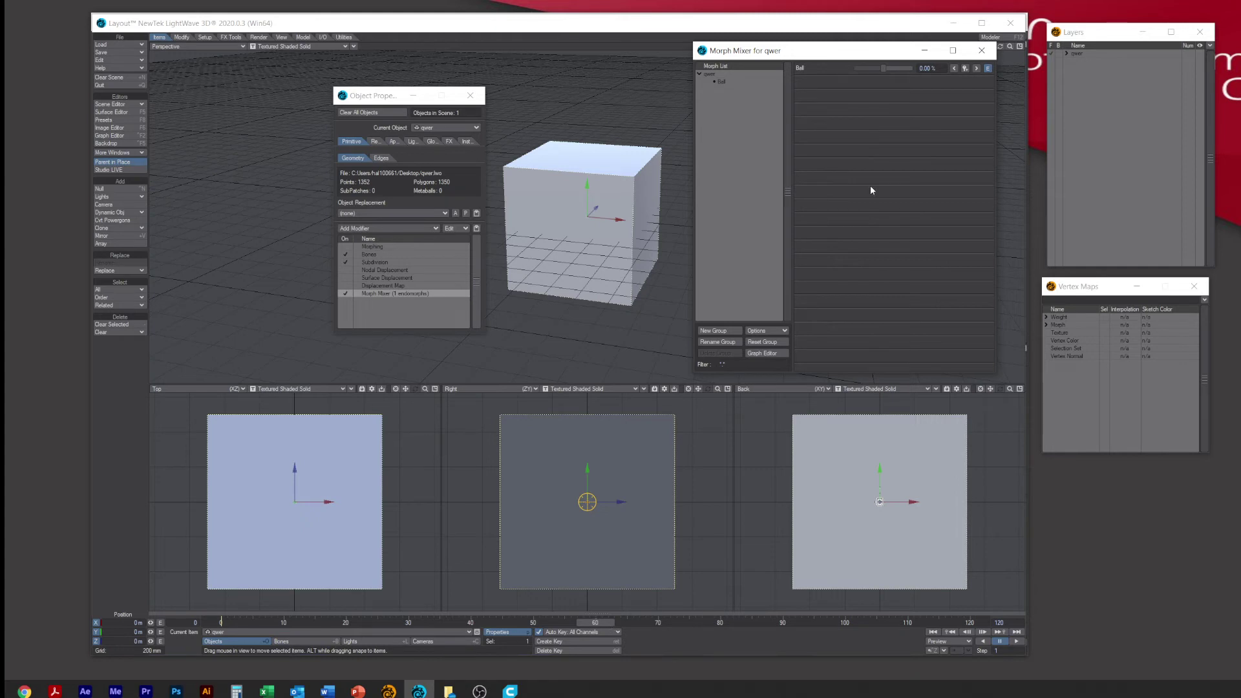
{"action": "left_click_drag", "start_coordinate": [882, 67], "coordinate": [911, 67]}
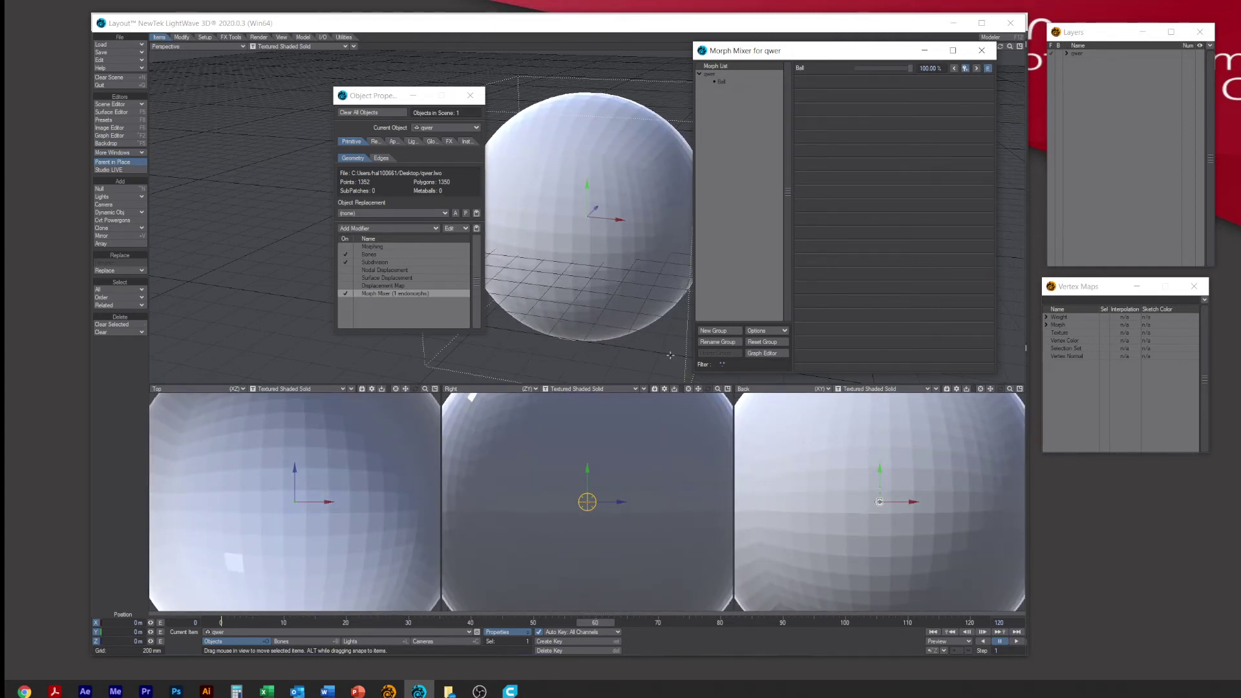
Enable smoothing on the object's Default surface and close the Surface Editor
{"action": "left_click", "coordinate": [112, 111]}
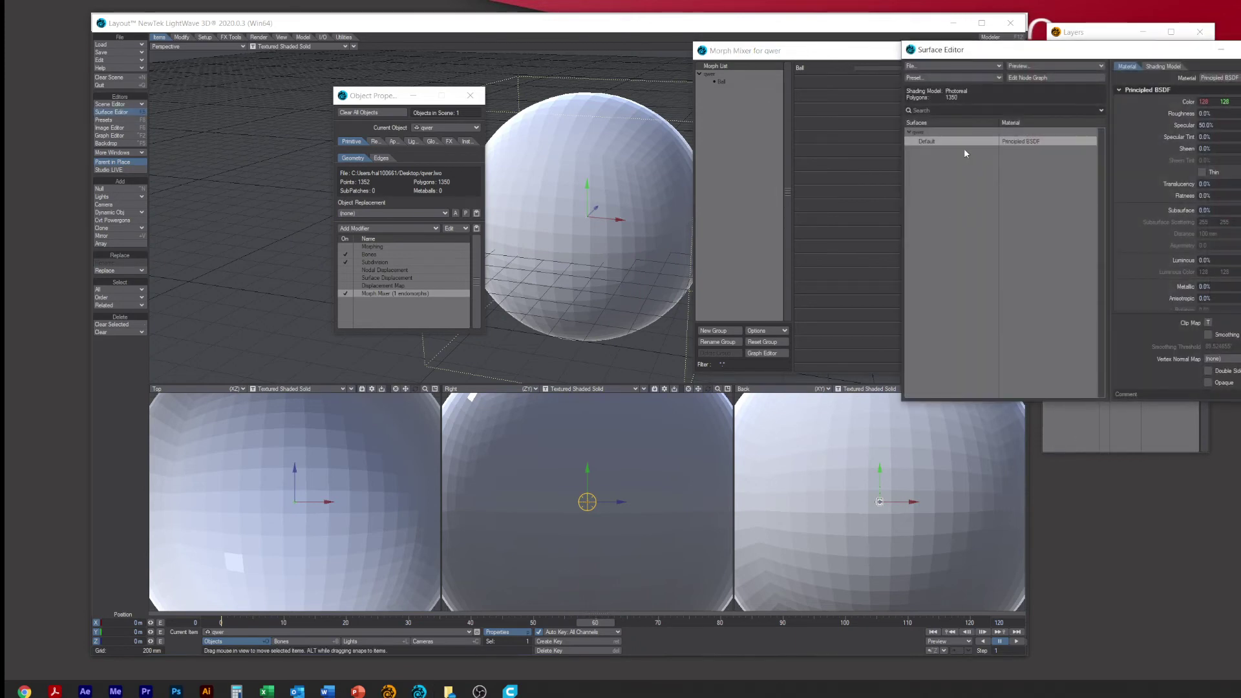
{"action": "left_click", "coordinate": [1208, 335]}
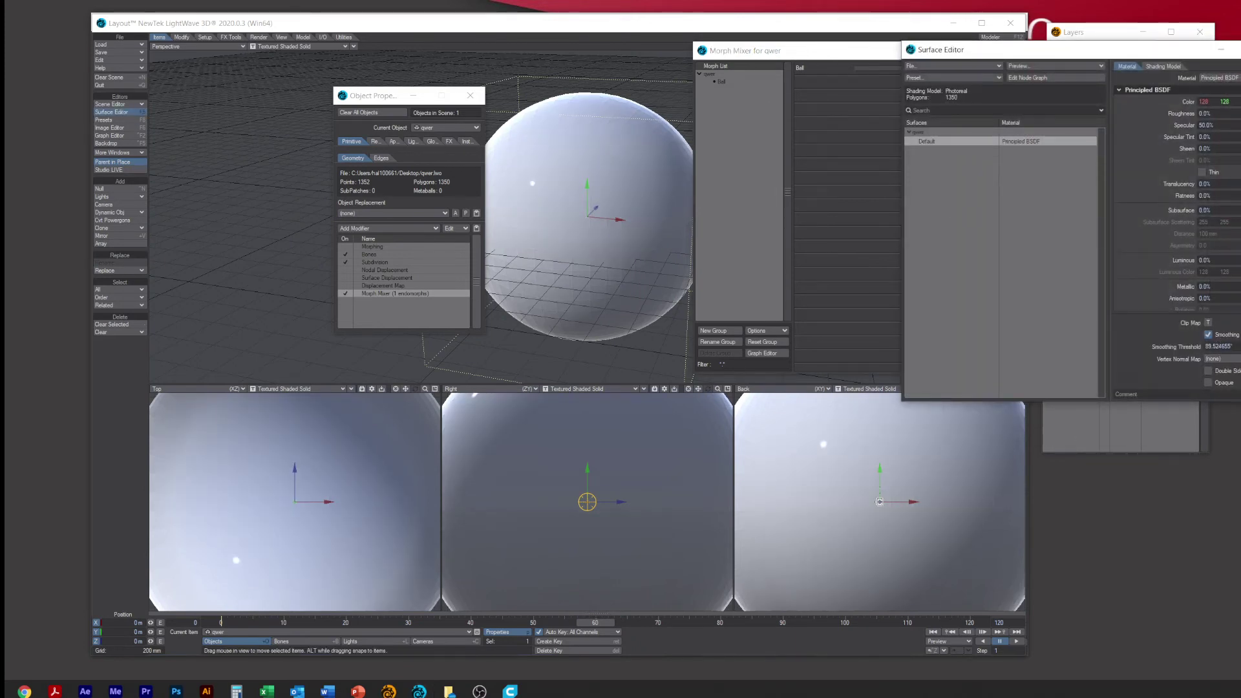
{"action": "key", "text": "F5"}
Close the Morph Mixer and Object Properties windows, then play the morph animation from the first frame and stop it
{"action": "left_click_drag", "start_coordinate": [820, 55], "coordinate": [1055, 49]}
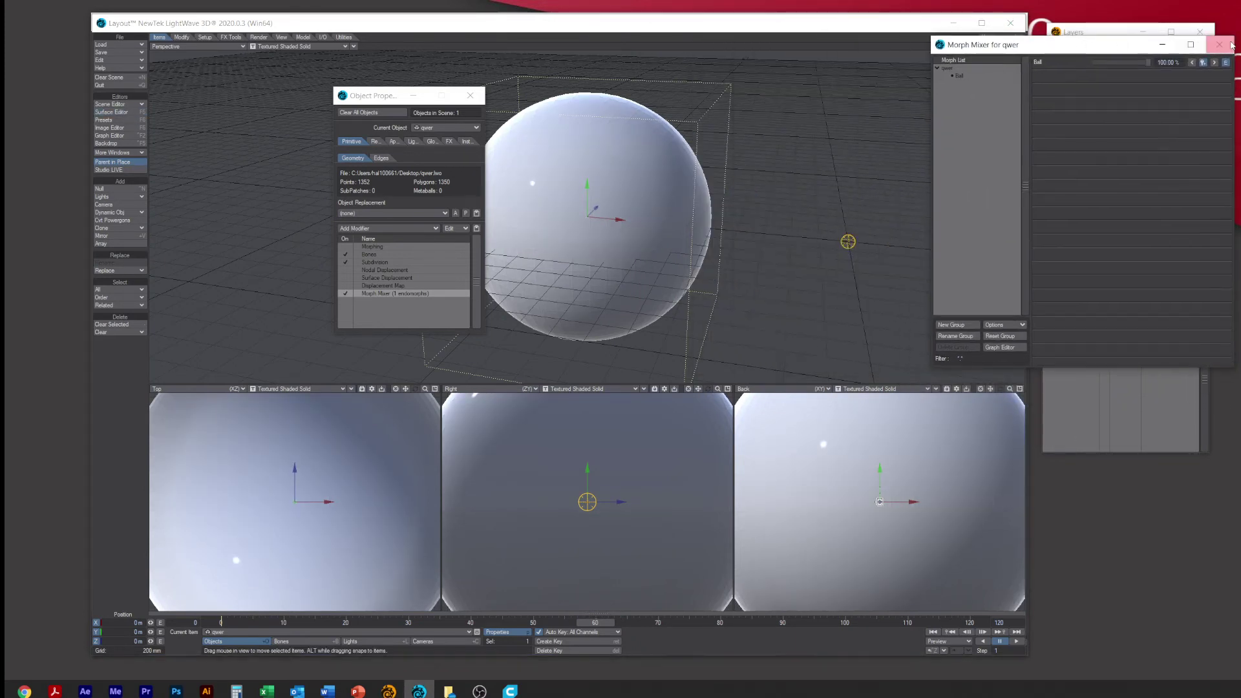
{"action": "left_click", "coordinate": [1217, 46]}
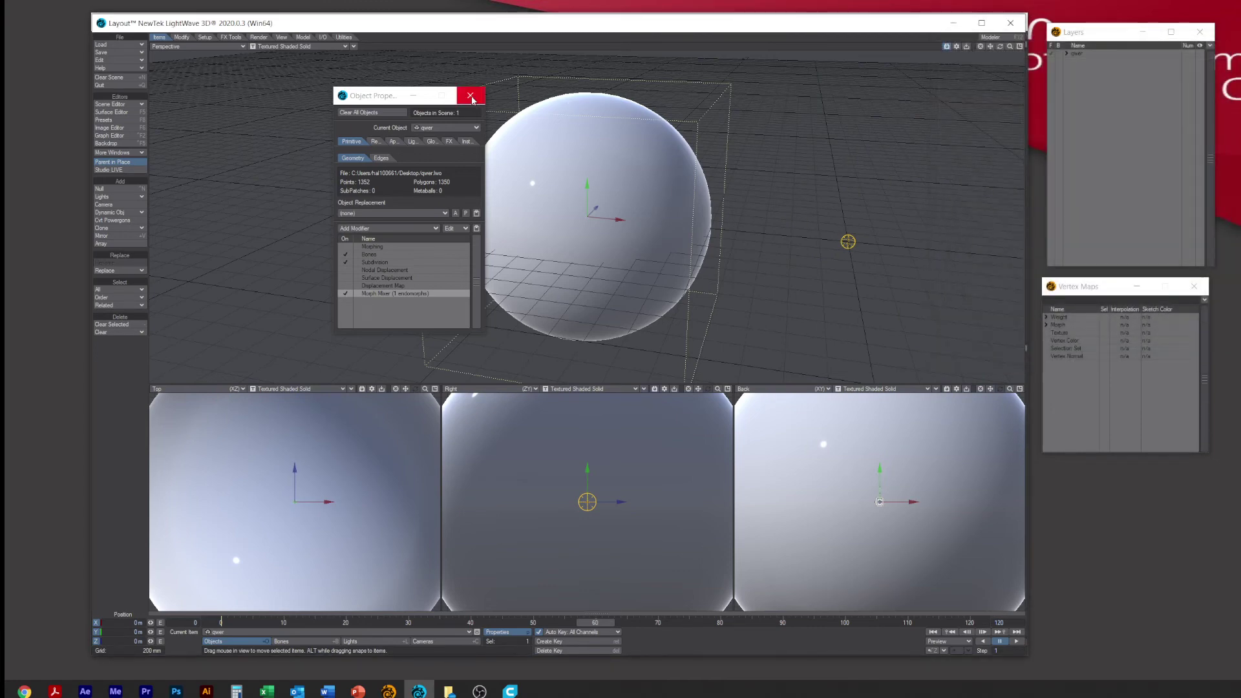
{"action": "left_click", "coordinate": [469, 95]}
{"action": "left_click", "coordinate": [932, 632]}
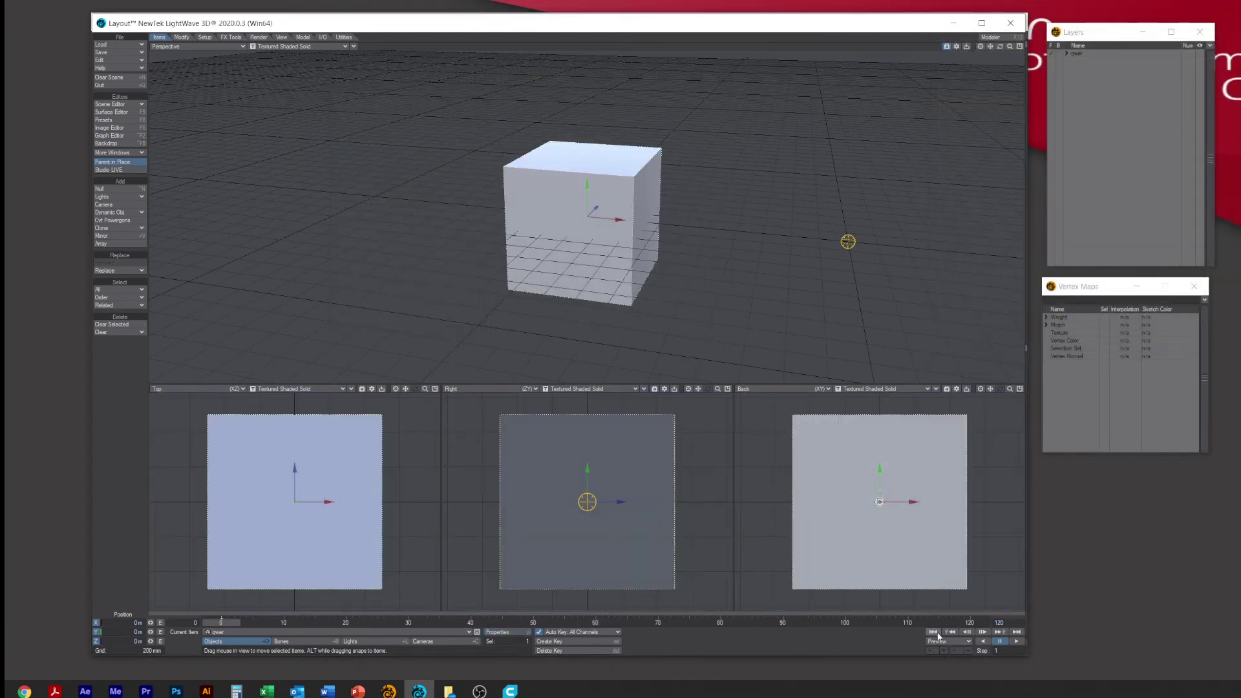
{"action": "left_click", "coordinate": [1016, 641]}
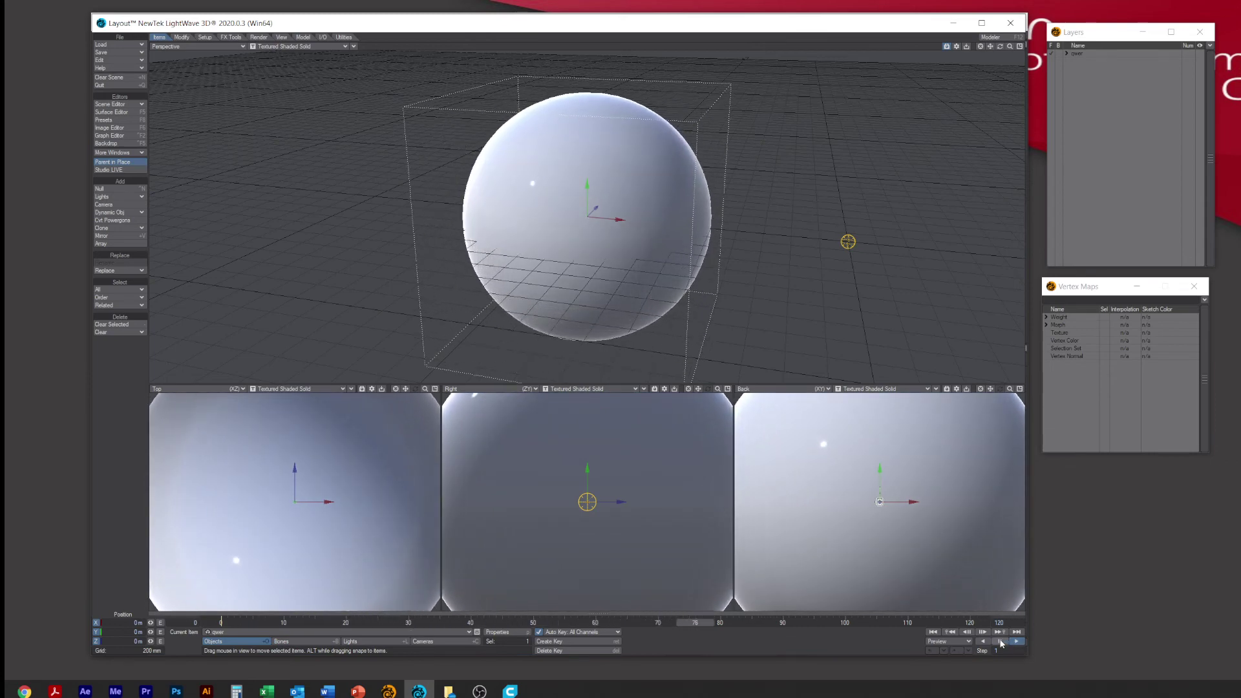
{"action": "left_click", "coordinate": [999, 641]}
Reopen the Morph Mixer for qwer and try the Ball morph at -100% at frame 60
{"action": "left_click", "coordinate": [527, 633]}
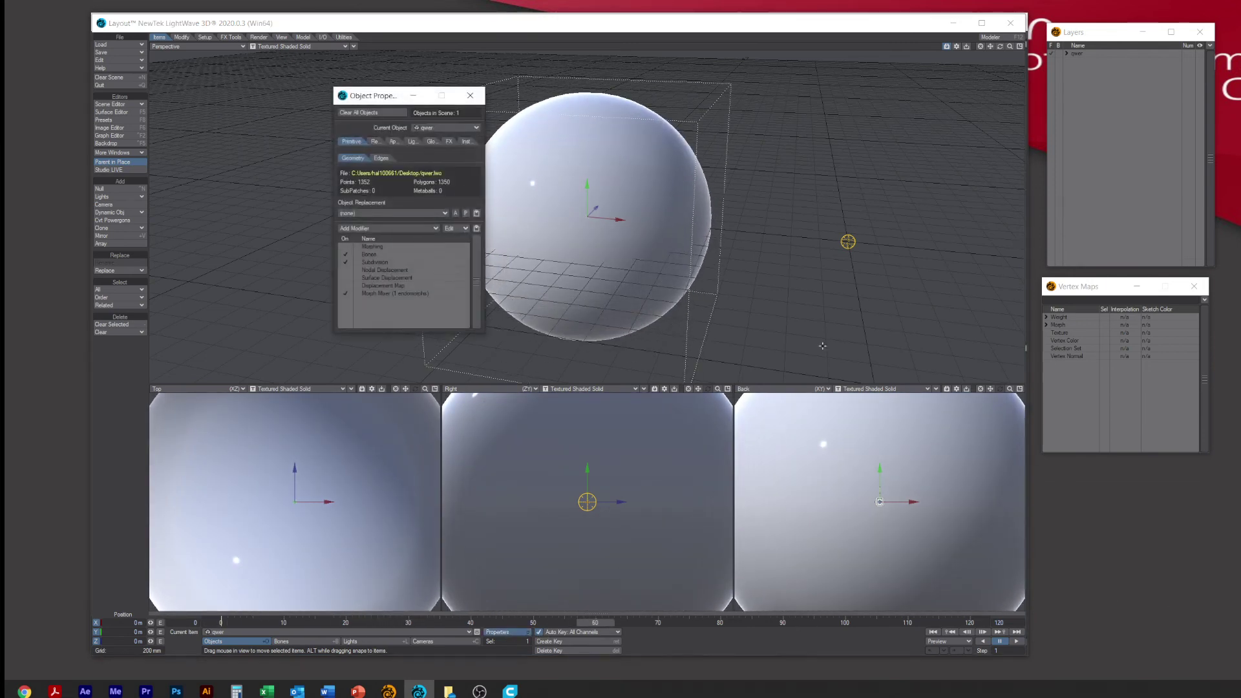
{"action": "double_click", "coordinate": [380, 293]}
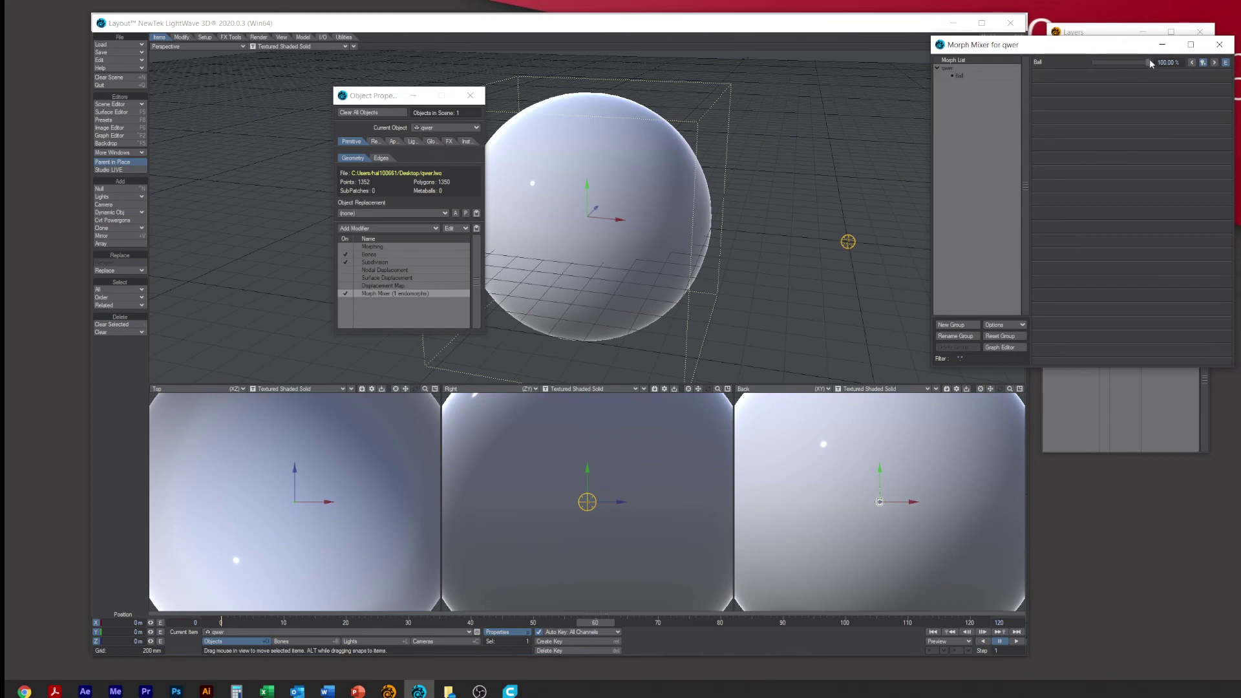
{"action": "left_click_drag", "start_coordinate": [1148, 63], "coordinate": [766, 243]}
{"action": "left_click_drag", "start_coordinate": [1006, 50], "coordinate": [965, 121]}
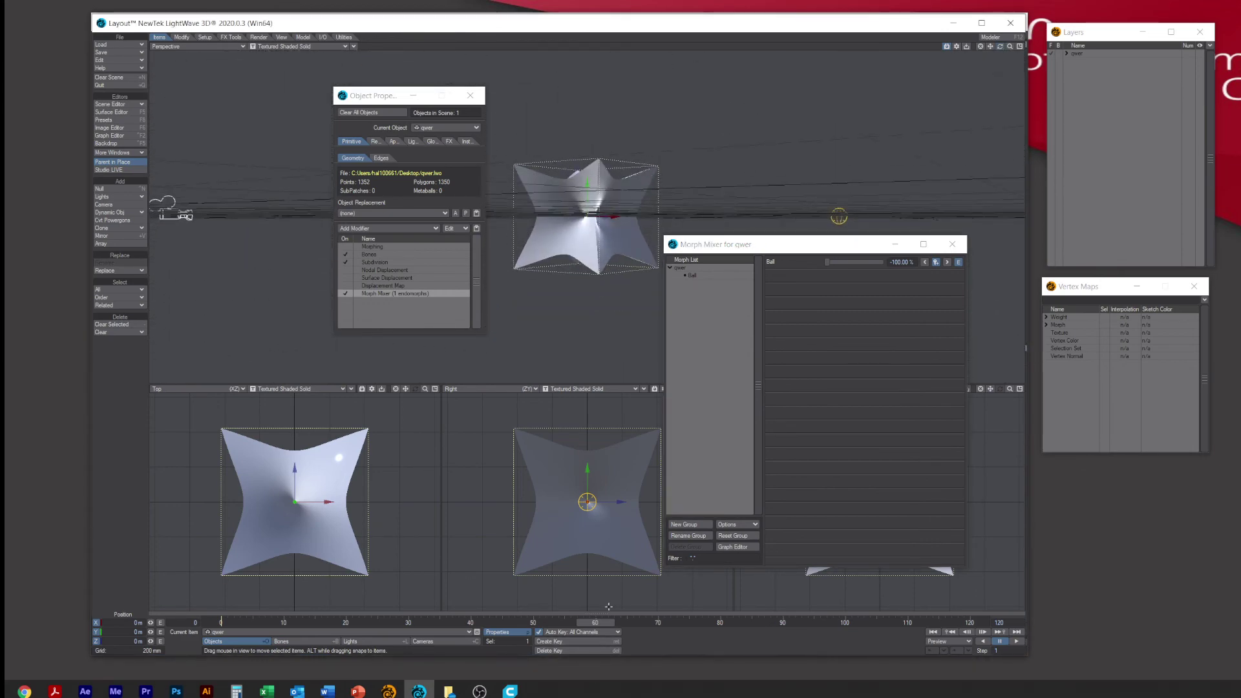
Scrub past frame 60, return to it, and restore the Ball morph to 100%
{"action": "left_click_drag", "start_coordinate": [604, 625], "coordinate": [707, 624]}
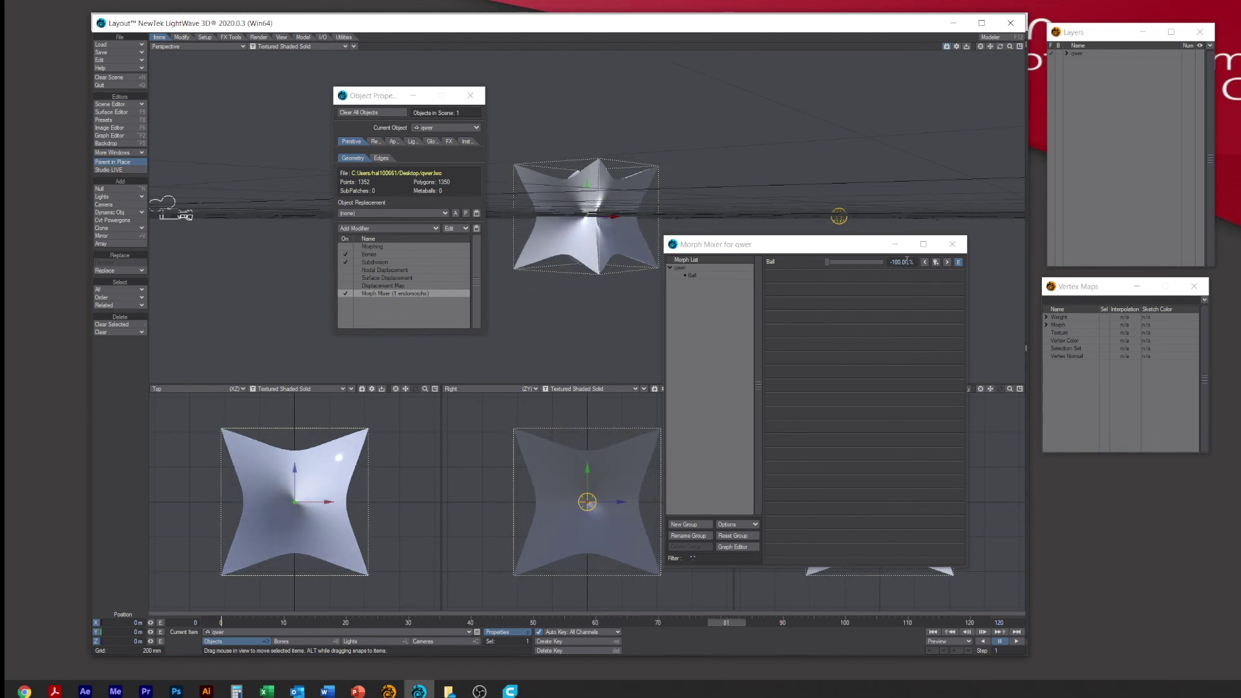
{"action": "left_click_drag", "start_coordinate": [717, 623], "coordinate": [663, 622]}
{"action": "left_click", "coordinate": [596, 625]}
{"action": "left_click_drag", "start_coordinate": [828, 262], "coordinate": [880, 262]}
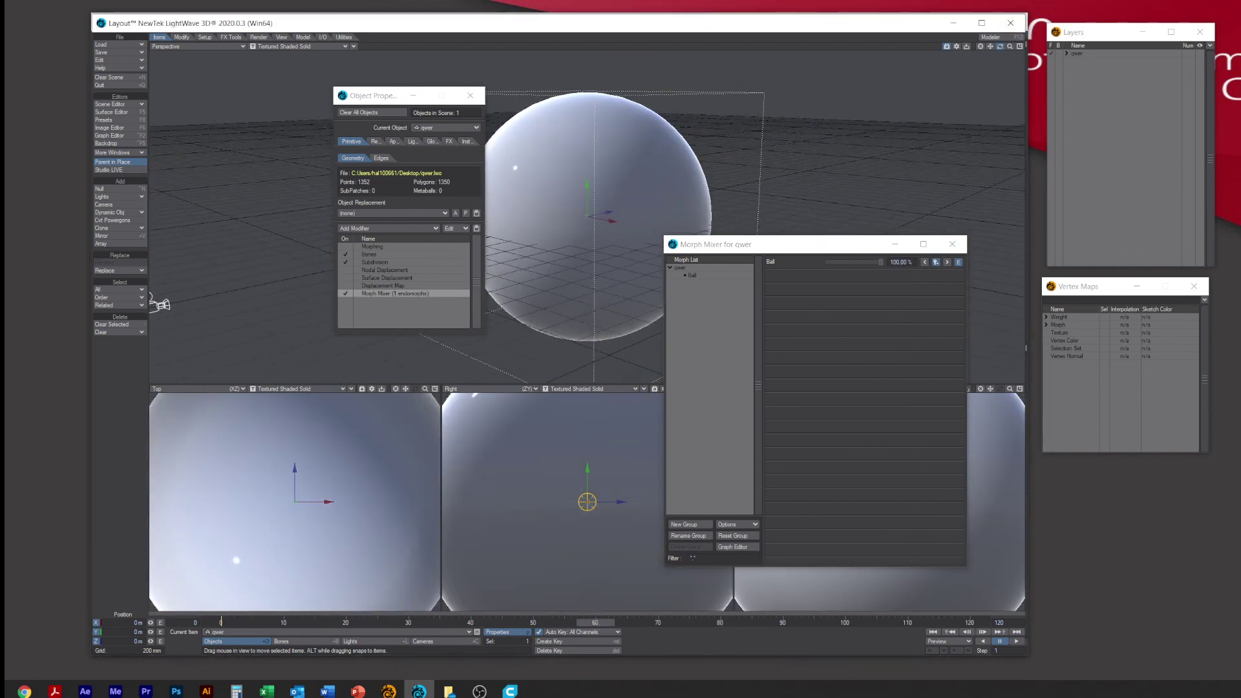
Rewind to frame 0 and replay the cube-to-ball morph with the Morph Mixer open
{"action": "left_click", "coordinate": [933, 633]}
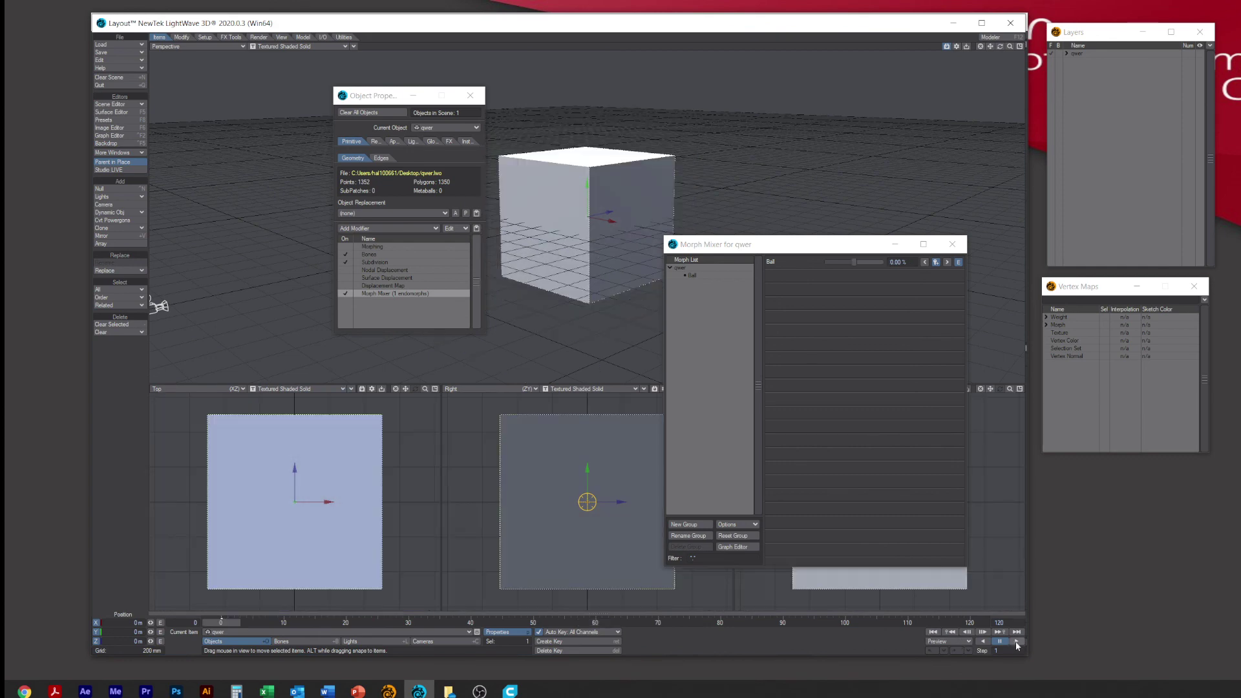
{"action": "left_click", "coordinate": [1015, 641]}
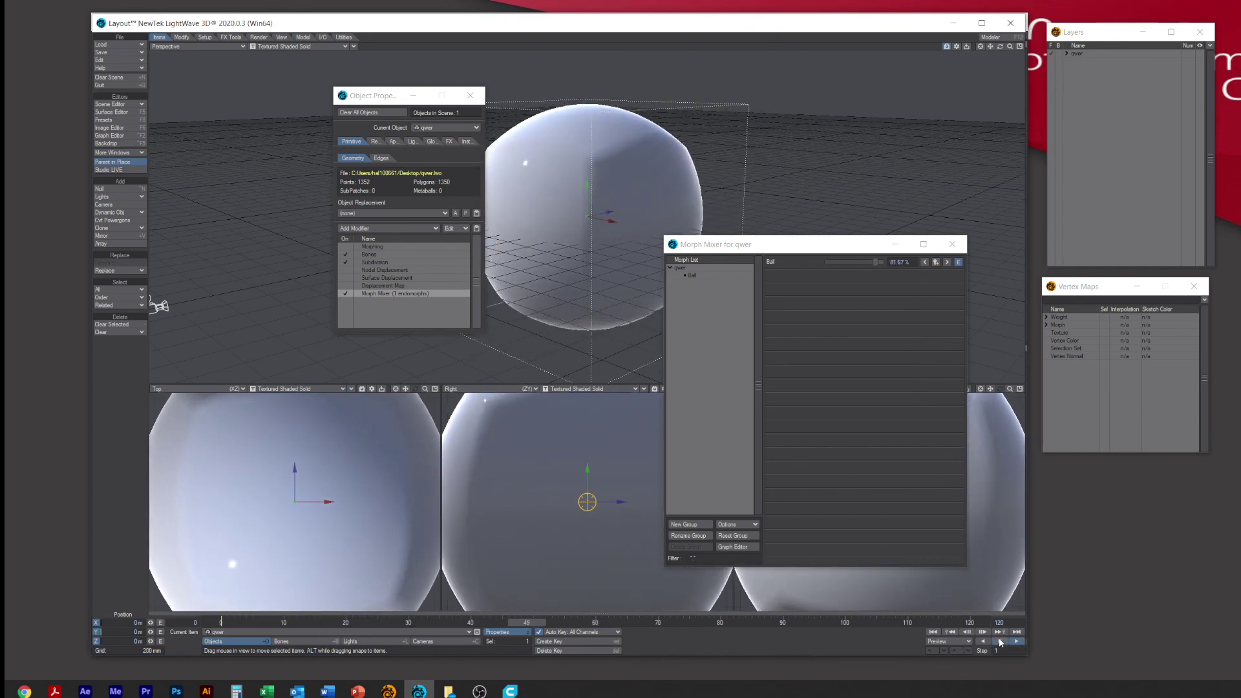